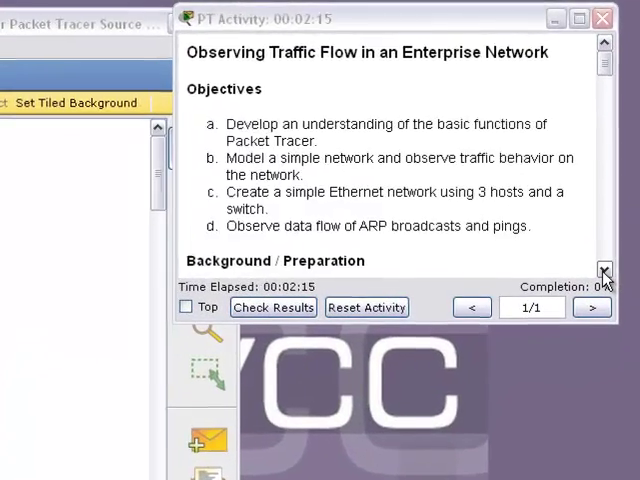
Read the activity instructions down to Step 1 and move the workspace window rightward
{"action": "left_click", "coordinate": [618, 170]}
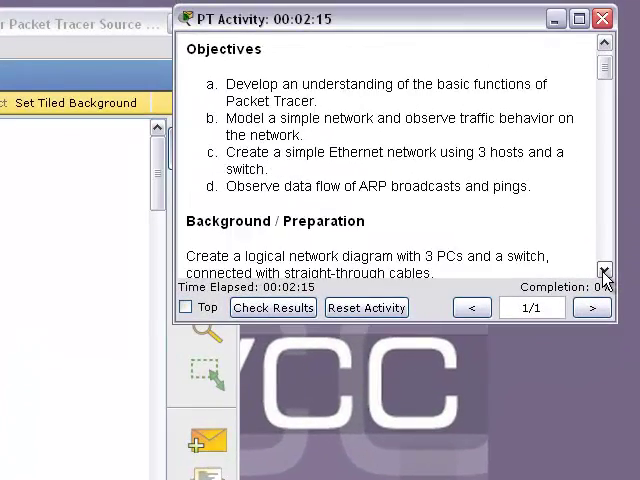
{"action": "left_click", "coordinate": [605, 272]}
{"action": "left_click", "coordinate": [605, 272]}
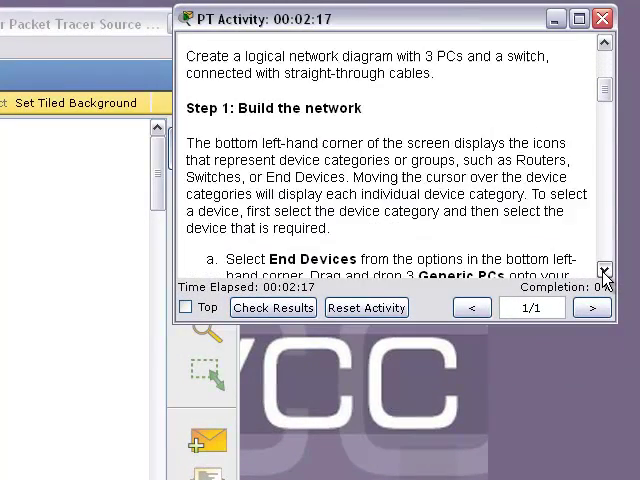
{"action": "left_click", "coordinate": [605, 272]}
{"action": "left_click", "coordinate": [605, 272]}
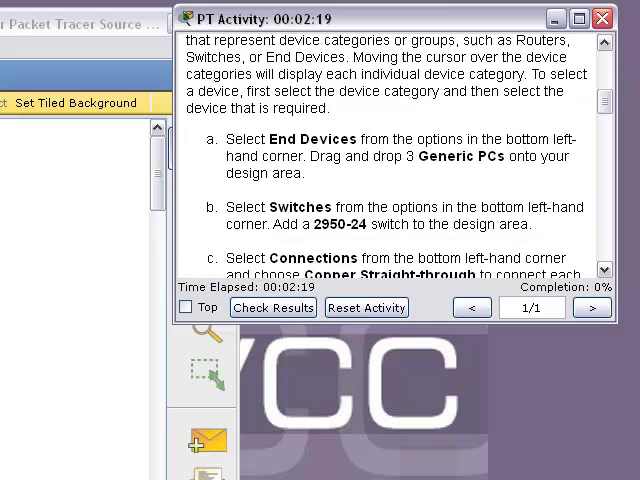
{"action": "mouse_move", "coordinate": [33, 34]}
{"action": "left_mouse_down"}
{"action": "mouse_move", "coordinate": [77, 48]}
{"action": "mouse_move", "coordinate": [185, 40]}
{"action": "left_mouse_up"}
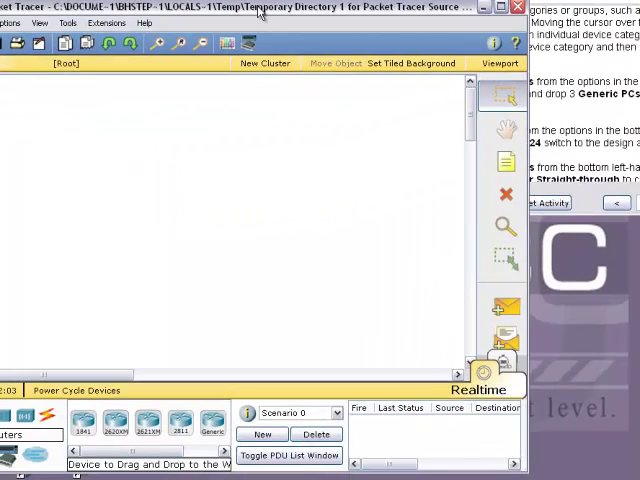
Place three generic PCs, PC0, PC1 and PC2, side by side on the workspace
{"action": "left_click_drag", "start_coordinate": [264, 14], "coordinate": [331, 16]}
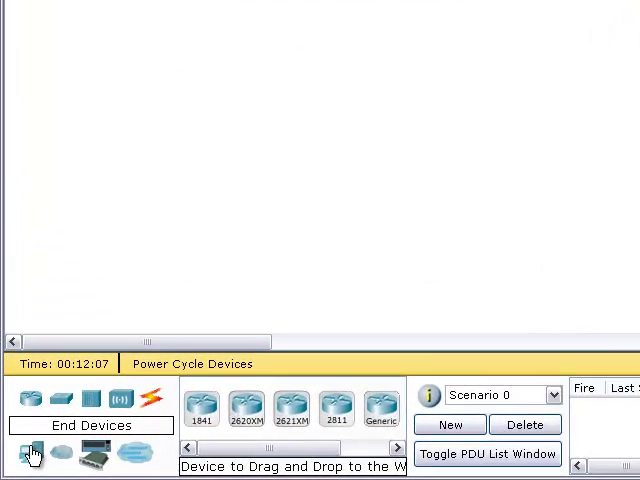
{"action": "left_click", "coordinate": [31, 454]}
{"action": "left_click", "coordinate": [200, 407]}
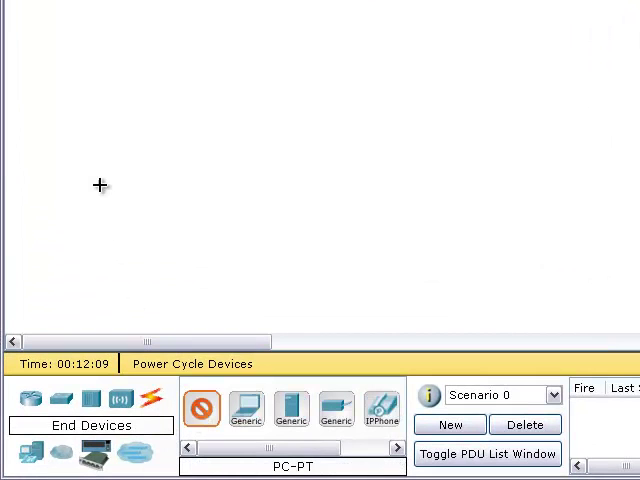
{"action": "left_click", "coordinate": [99, 184]}
{"action": "left_click", "coordinate": [200, 407]}
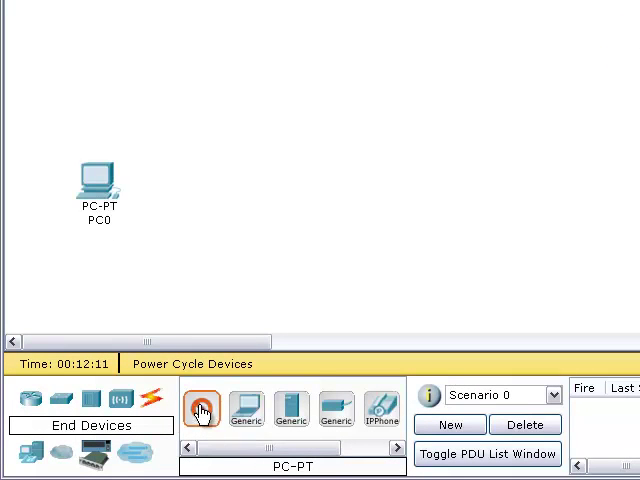
{"action": "left_click", "coordinate": [223, 151]}
{"action": "left_click", "coordinate": [200, 407]}
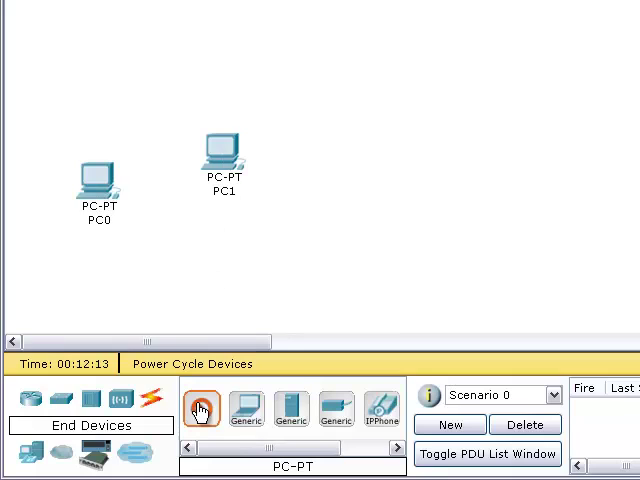
{"action": "left_click", "coordinate": [318, 196]}
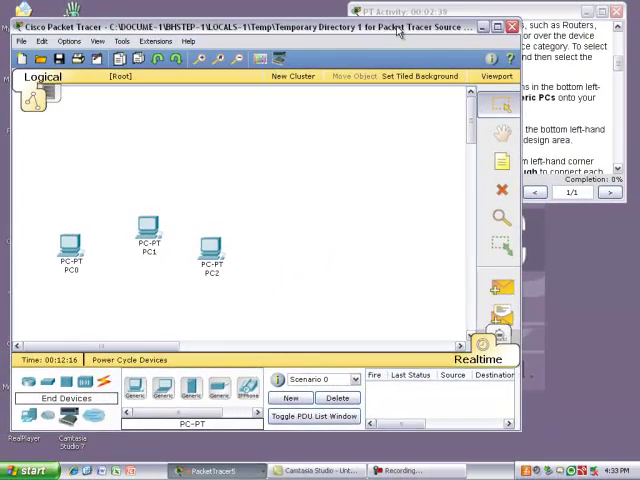
Read the PC-to-switch port assignments in Step 1c and bring the workspace forward
{"action": "left_click_drag", "start_coordinate": [507, 26], "coordinate": [256, 32]}
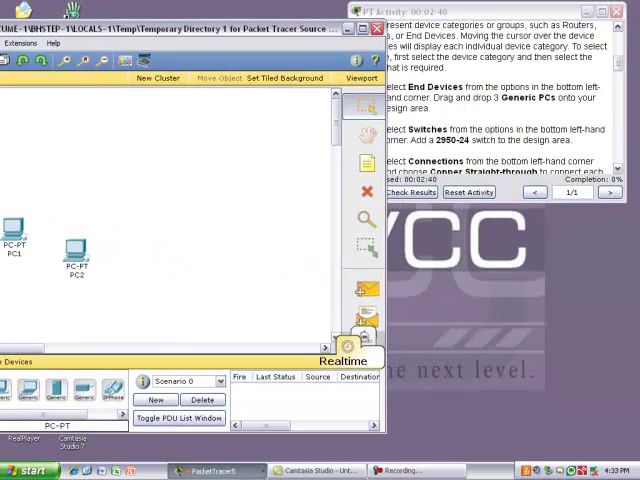
{"action": "left_click", "coordinate": [621, 176]}
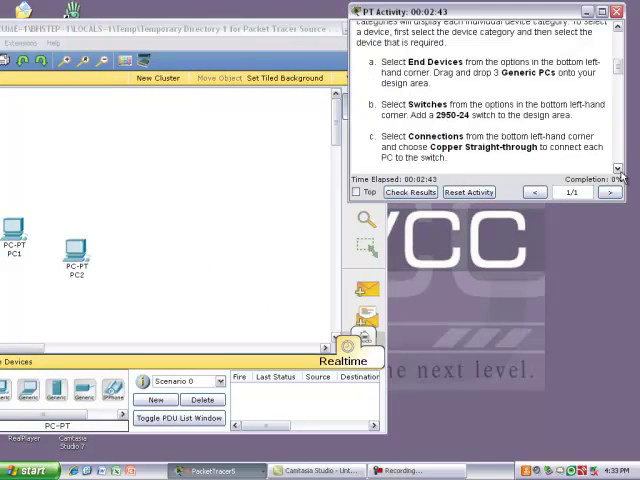
{"action": "left_click", "coordinate": [621, 172]}
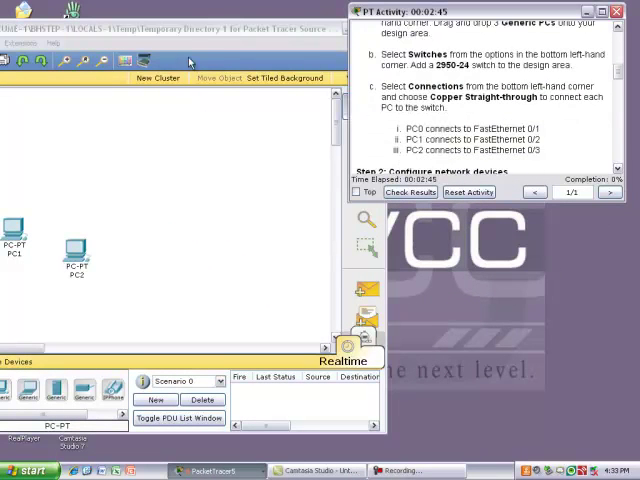
{"action": "left_click_drag", "start_coordinate": [190, 33], "coordinate": [321, 46]}
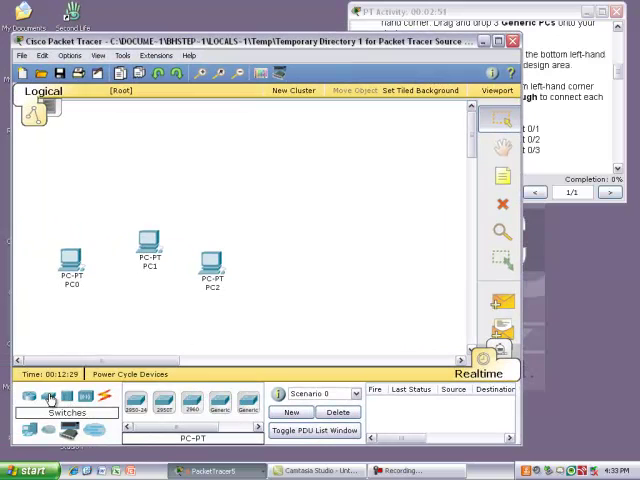
Place a 2950-24 switch, Switch0, below PC1 and reposition the workspace window
{"action": "left_click", "coordinate": [135, 403]}
{"action": "left_click", "coordinate": [145, 304]}
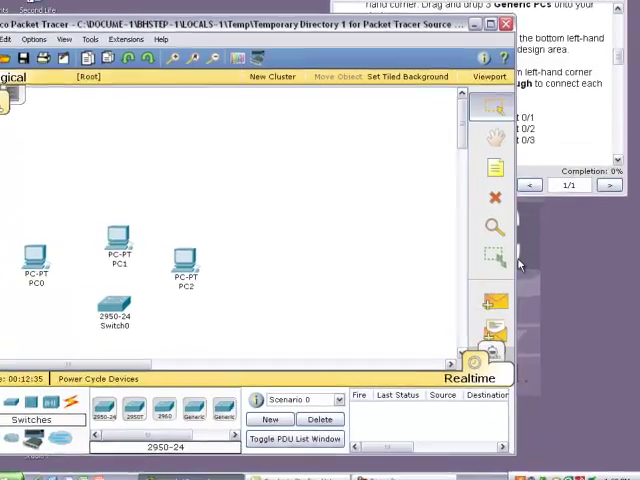
{"action": "mouse_move", "coordinate": [519, 262]}
{"action": "left_mouse_down"}
{"action": "mouse_move", "coordinate": [251, 241]}
{"action": "mouse_move", "coordinate": [178, 243]}
{"action": "left_mouse_up"}
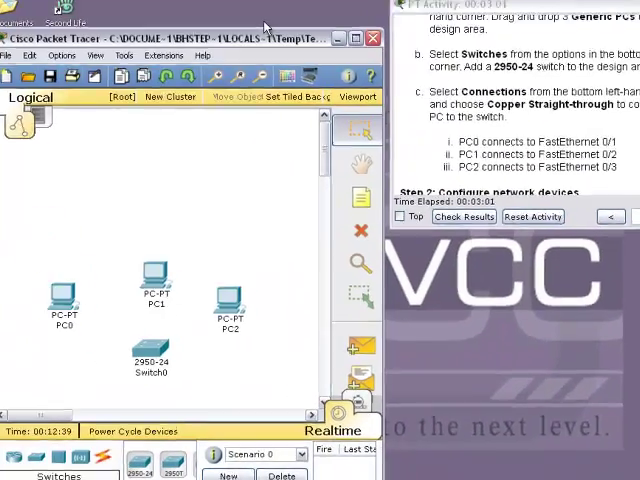
{"action": "left_click_drag", "start_coordinate": [264, 38], "coordinate": [266, 11]}
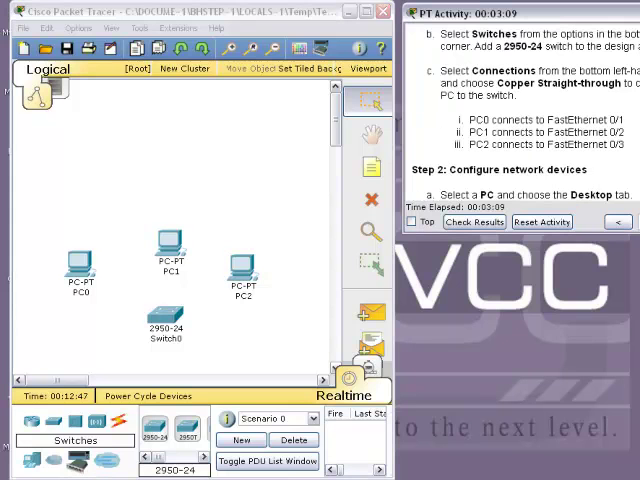
{"action": "scroll", "coordinate": [520, 120], "scroll_direction": "down", "scroll_amount": 2}
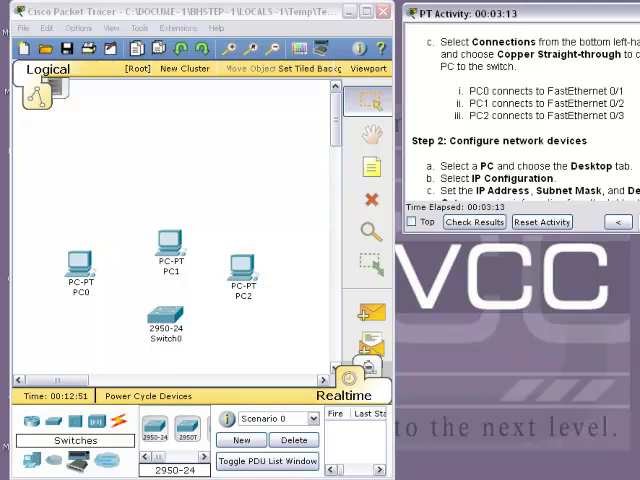
Cable PC0's FastEthernet port to Switch0 FastEthernet0/1 with a copper straight-through cable
{"action": "left_click", "coordinate": [118, 420]}
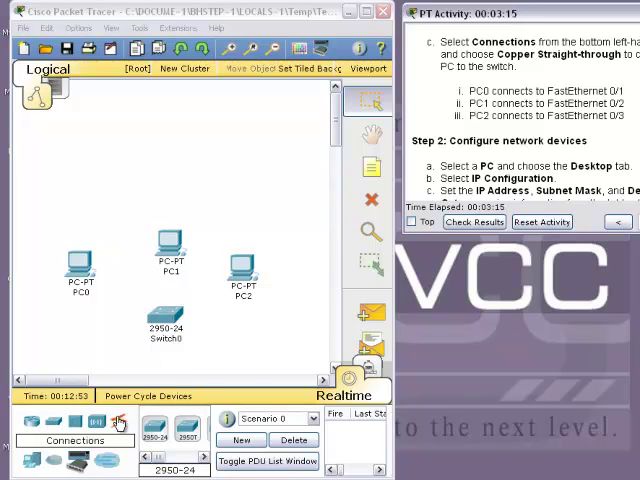
{"action": "left_click", "coordinate": [118, 422]}
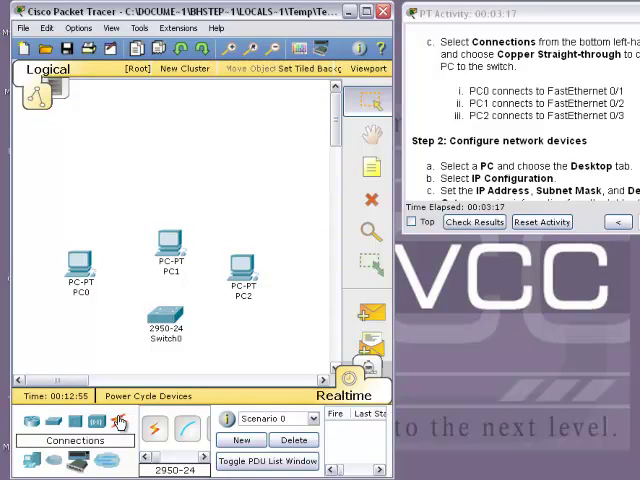
{"action": "left_click", "coordinate": [204, 458]}
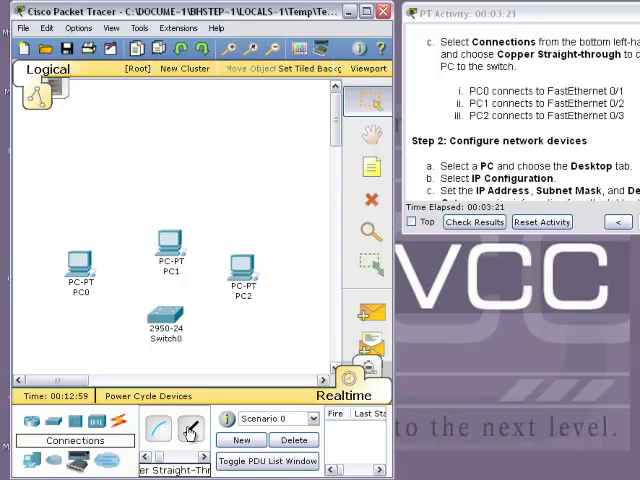
{"action": "left_click", "coordinate": [192, 428]}
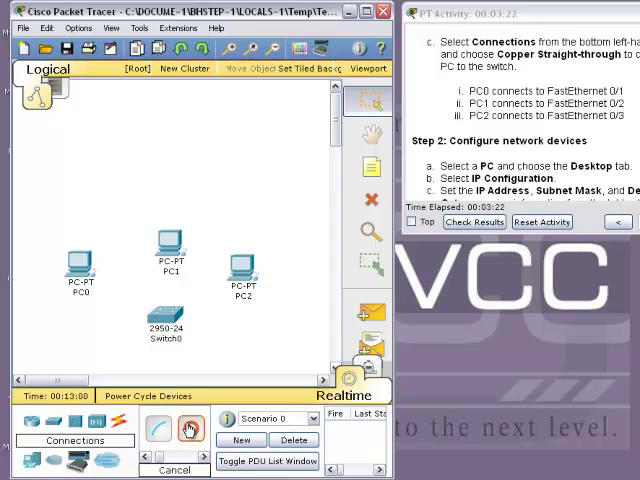
{"action": "left_click", "coordinate": [80, 268]}
{"action": "left_click", "coordinate": [98, 274]}
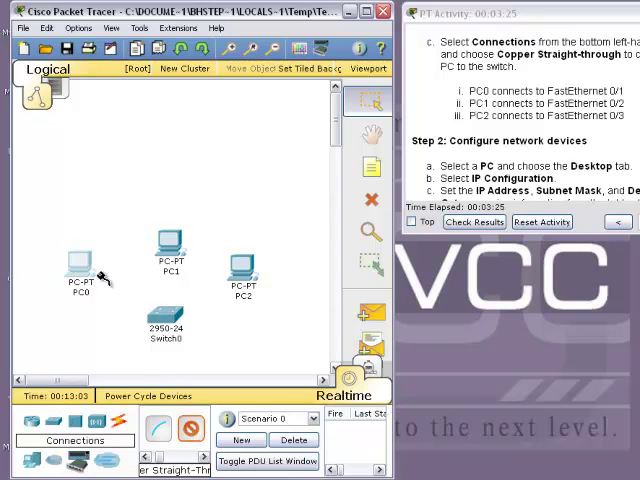
{"action": "left_click", "coordinate": [165, 322]}
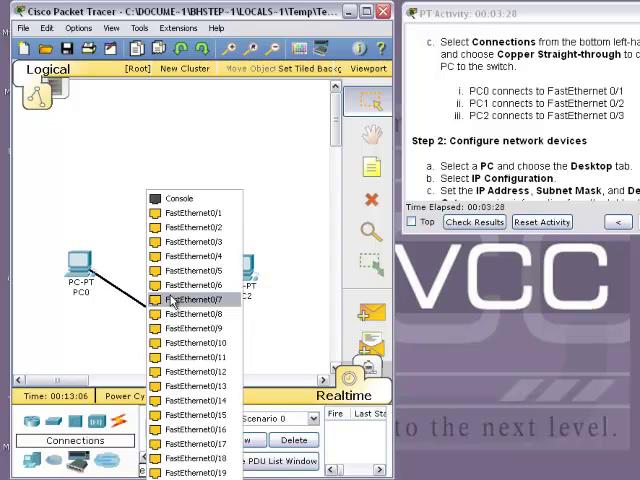
{"action": "left_click", "coordinate": [200, 213]}
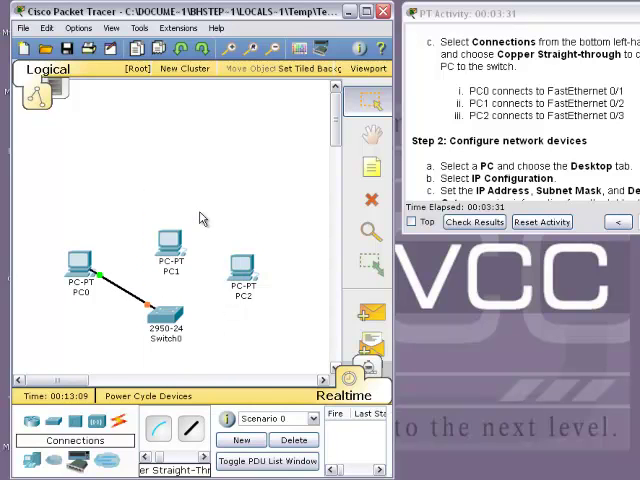
Cable PC1 to Switch0 FastEthernet0/2 and PC2 to FastEthernet0/3 with straight-through cables
{"action": "left_click", "coordinate": [191, 428]}
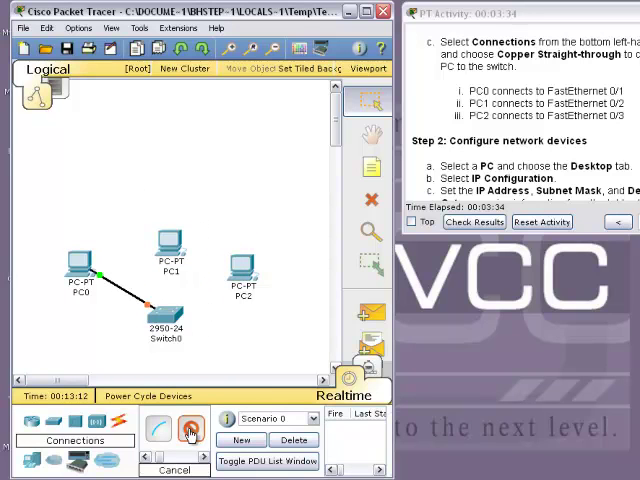
{"action": "left_click", "coordinate": [170, 244]}
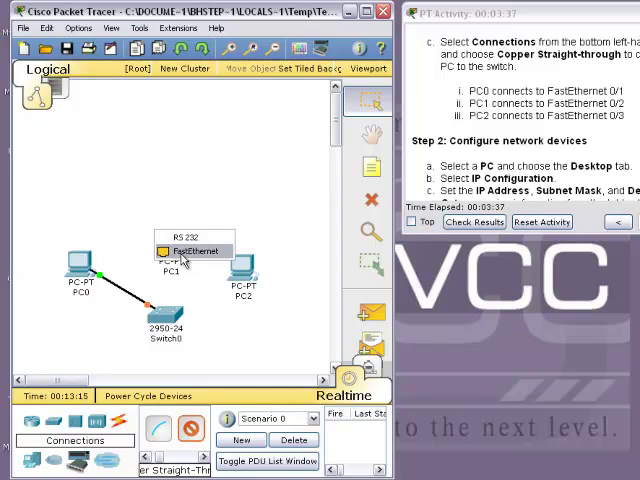
{"action": "left_click", "coordinate": [185, 251]}
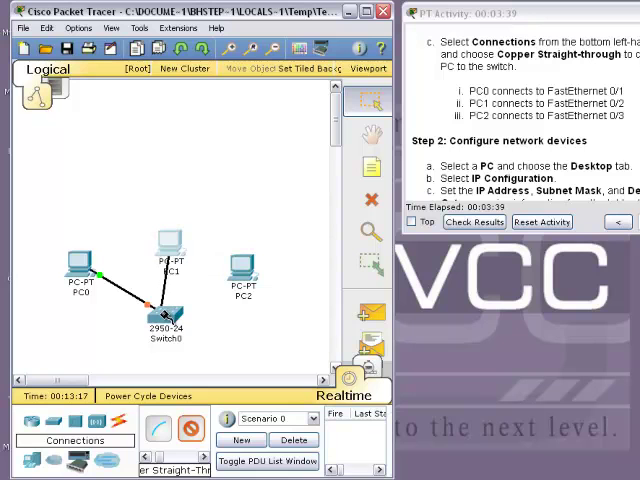
{"action": "left_click", "coordinate": [168, 315]}
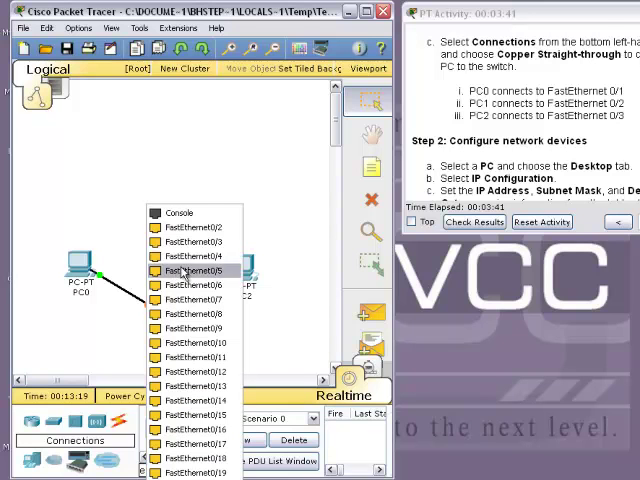
{"action": "left_click", "coordinate": [193, 227]}
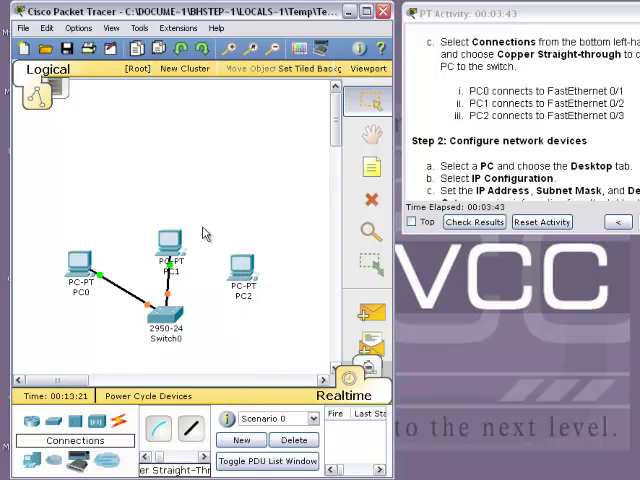
{"action": "left_click", "coordinate": [190, 428]}
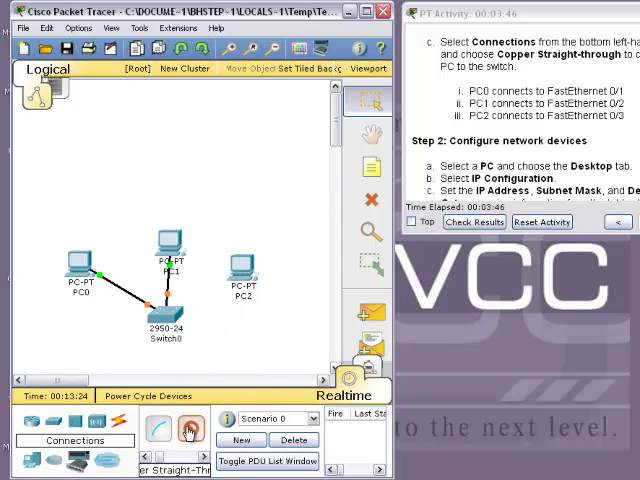
{"action": "left_click", "coordinate": [240, 270]}
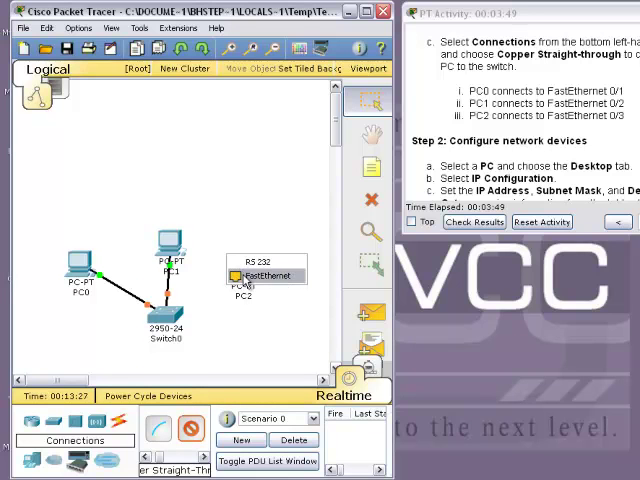
{"action": "left_click", "coordinate": [237, 276]}
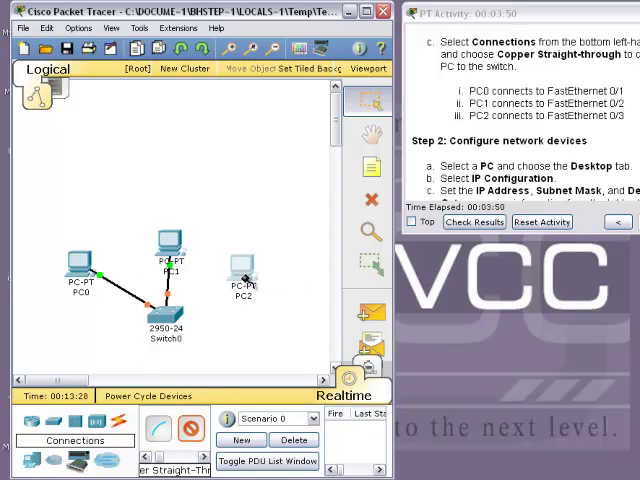
{"action": "left_click", "coordinate": [170, 322]}
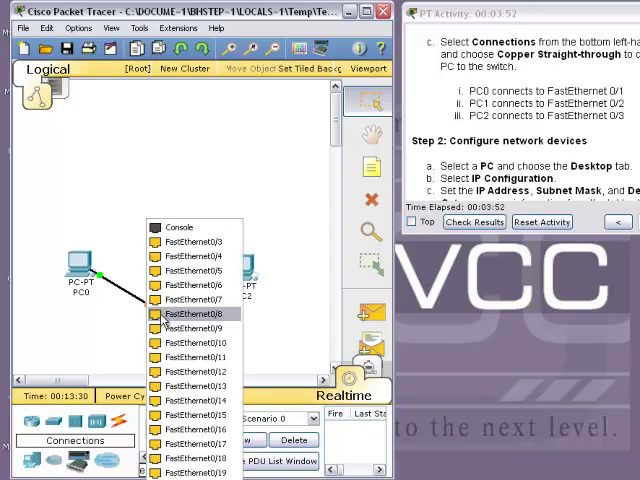
{"action": "left_click", "coordinate": [194, 242]}
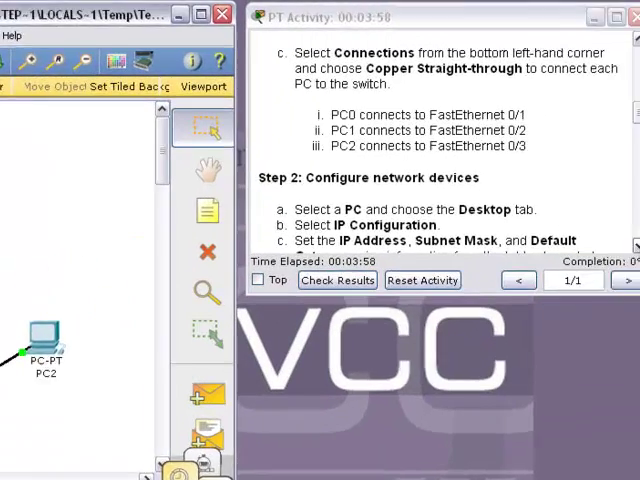
Scroll the instructions to the IP address table for PC0, PC1 and PC2
{"action": "left_click", "coordinate": [605, 280]}
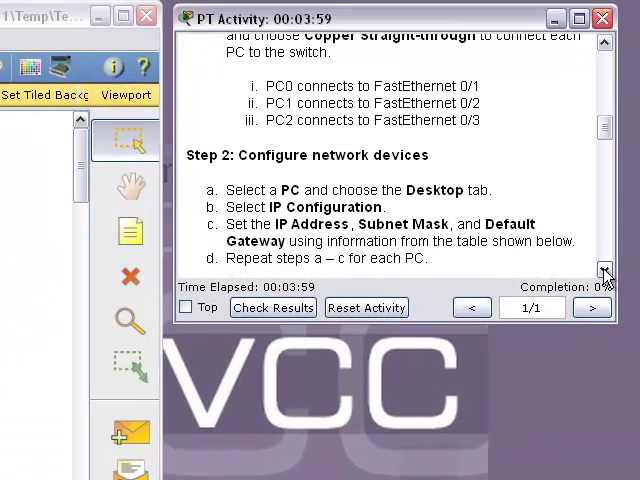
{"action": "left_click", "coordinate": [605, 280]}
{"action": "left_click", "coordinate": [605, 275]}
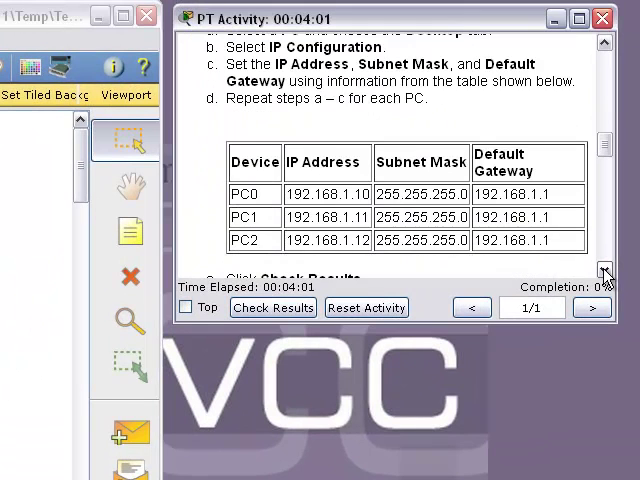
{"action": "left_click", "coordinate": [605, 272]}
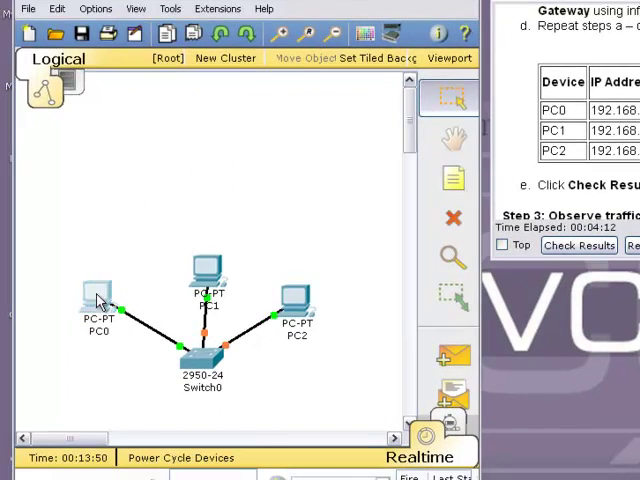
Give PC0 static IP 192.168.1.10, mask 255.255.255.0, gateway 192.168.1.1 and close its window
{"action": "left_click", "coordinate": [97, 297]}
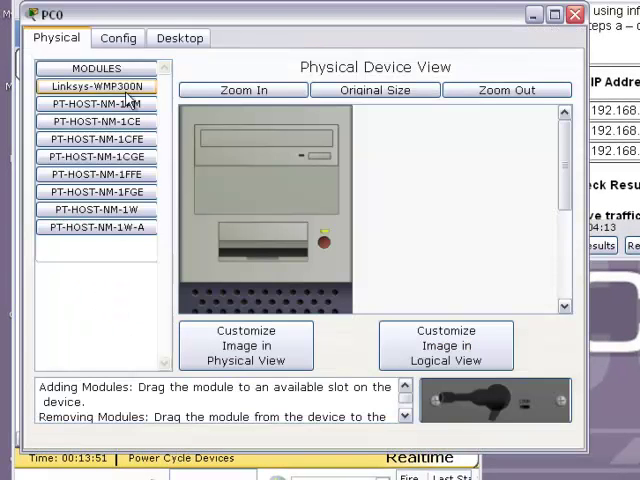
{"action": "left_click", "coordinate": [180, 37]}
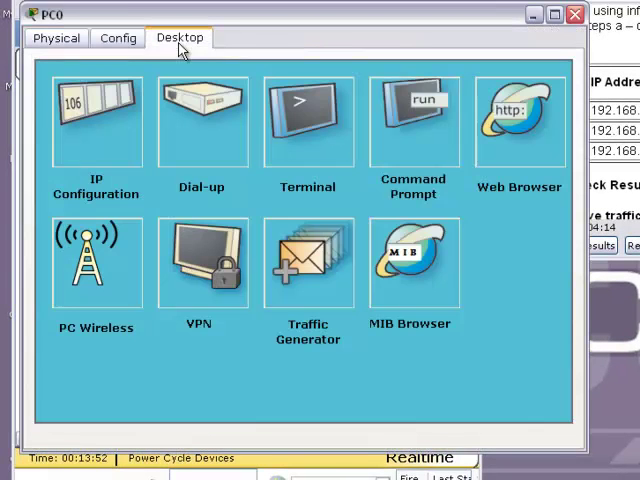
{"action": "left_click", "coordinate": [80, 120]}
{"action": "left_click", "coordinate": [186, 203]}
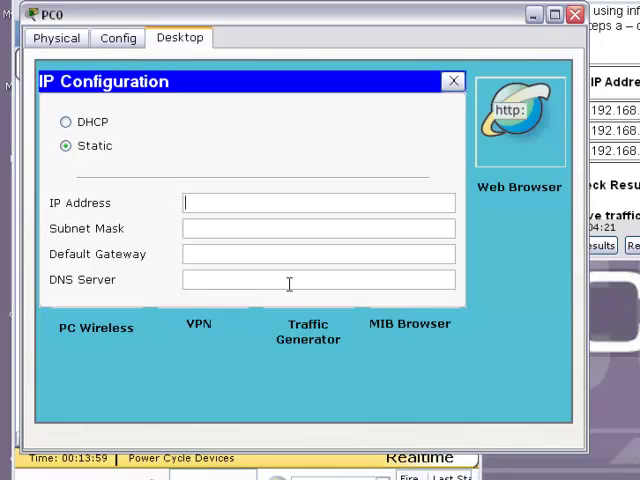
{"action": "type", "text": "192."}
{"action": "type", "text": "16"}
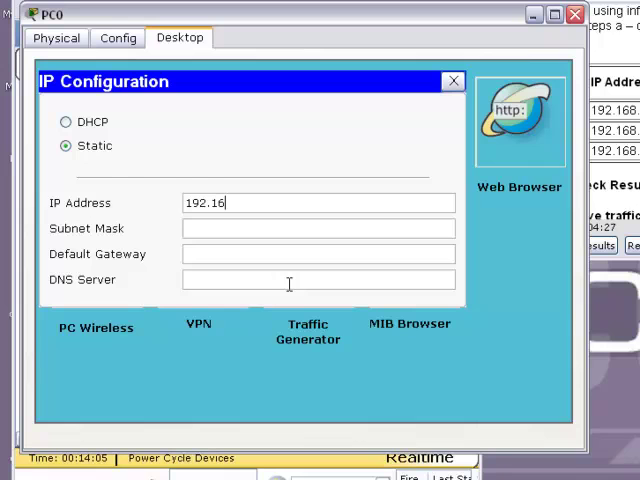
{"action": "type", "text": "8.1"}
{"action": "type", "text": ".10"}
{"action": "key", "text": "Tab"}
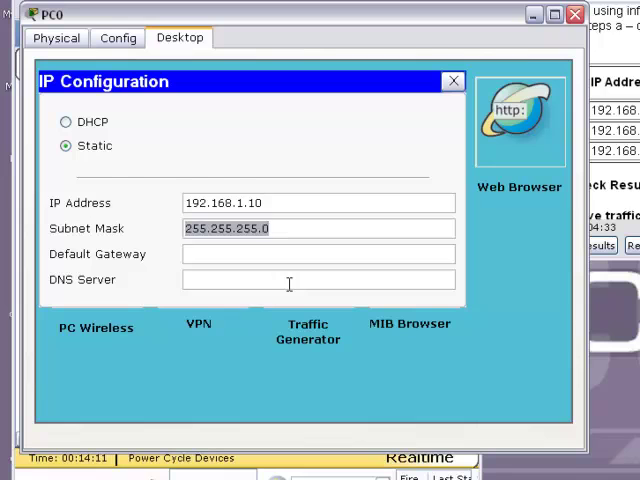
{"action": "key", "text": "Tab"}
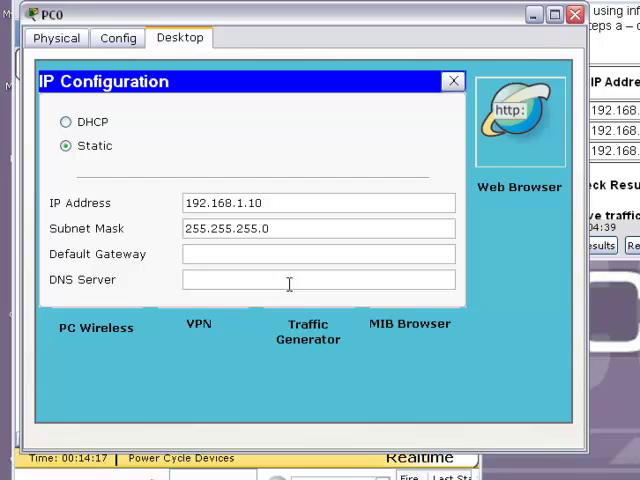
{"action": "type", "text": "19"}
{"action": "type", "text": "2.168."}
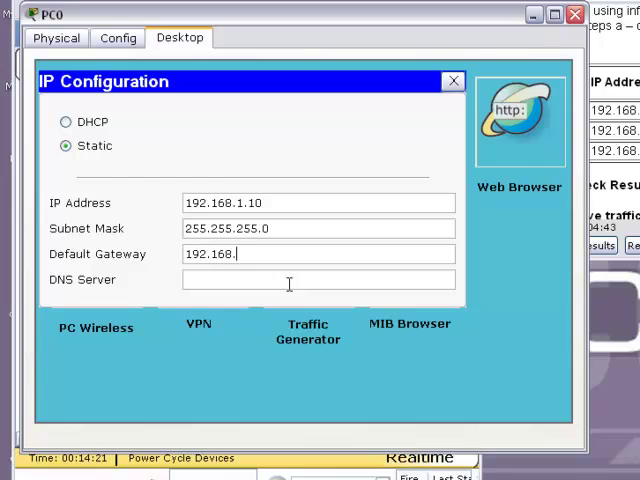
{"action": "type", "text": "1.1"}
{"action": "left_click", "coordinate": [578, 18]}
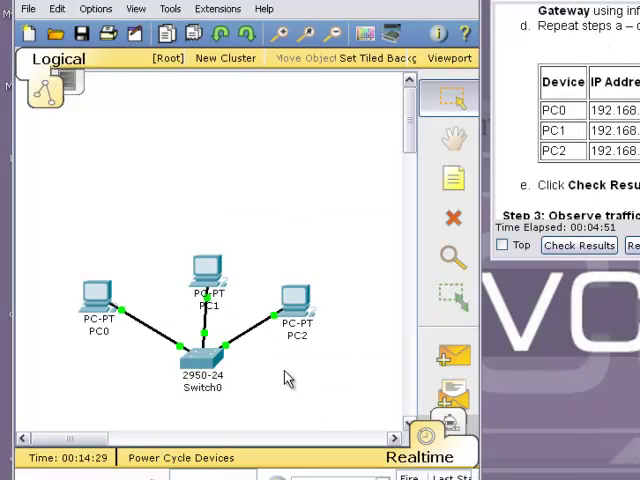
Give PC1 static IP 192.168.1.11, mask 255.255.255.0, gateway 192.168.1.1 and close its window
{"action": "left_click", "coordinate": [210, 277]}
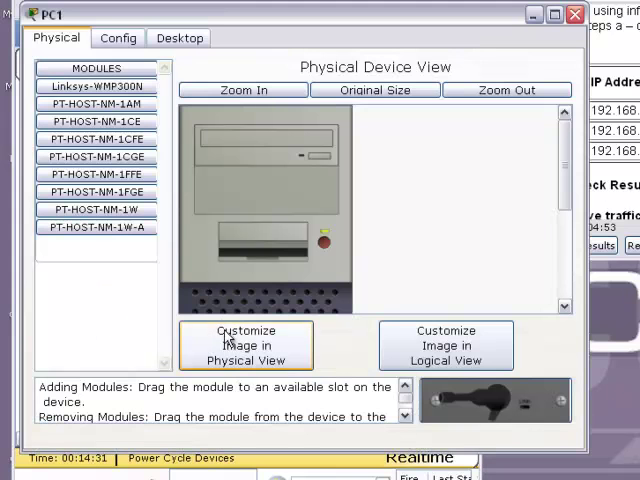
{"action": "left_click", "coordinate": [180, 37]}
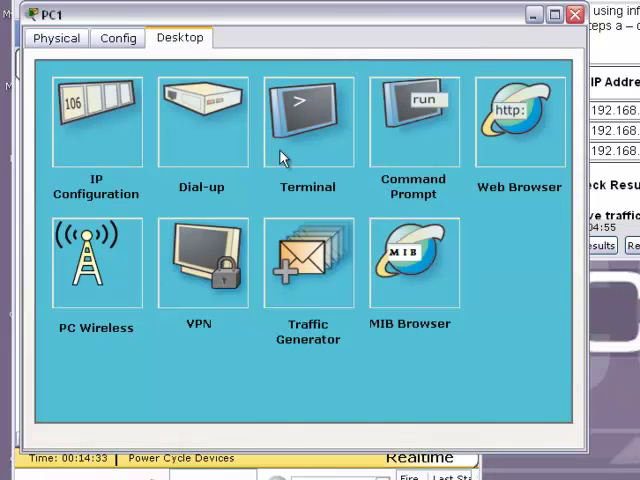
{"action": "left_click", "coordinate": [104, 133]}
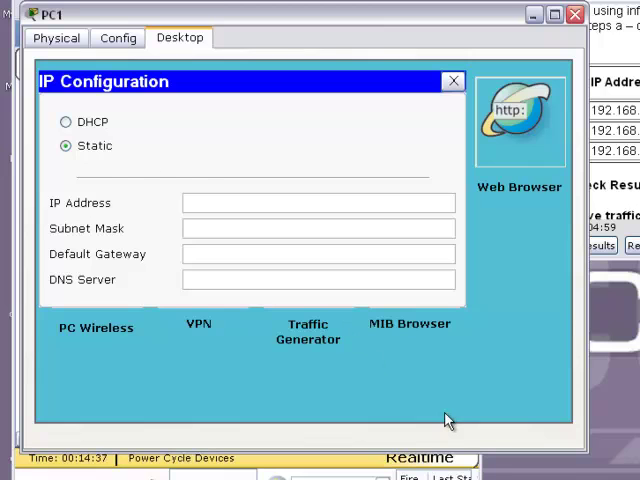
{"action": "type", "text": "19"}
{"action": "type", "text": "2.168"}
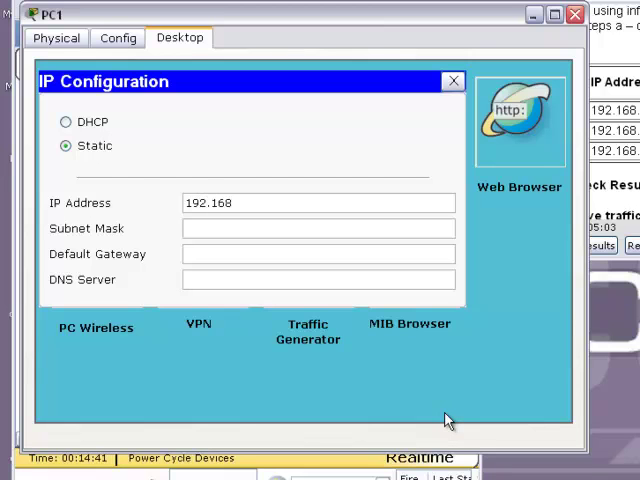
{"action": "type", "text": ".1.11"}
{"action": "key", "text": "Tab"}
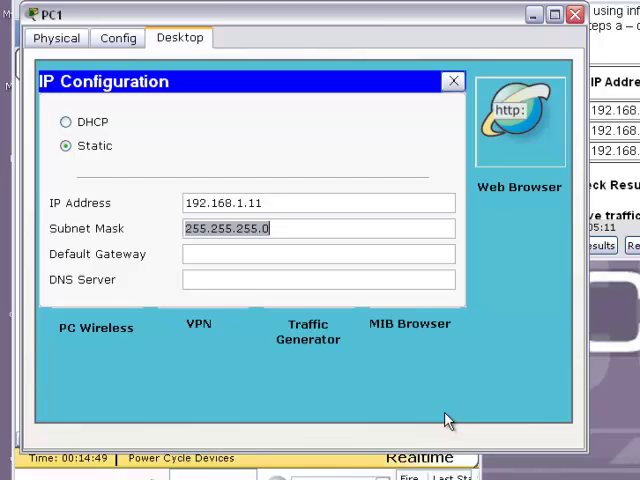
{"action": "key", "text": "Tab"}
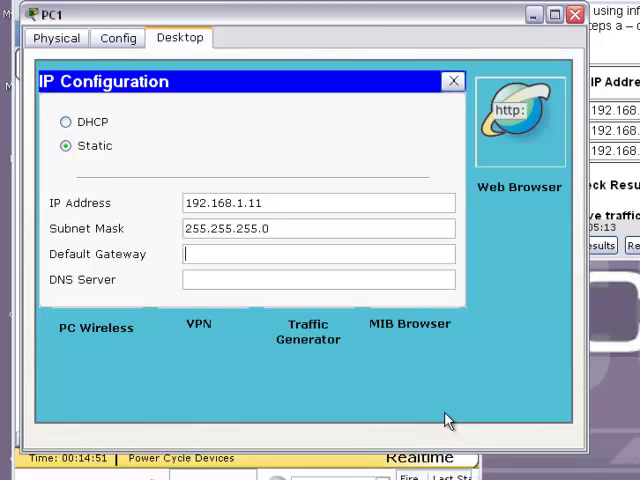
{"action": "type", "text": "192."}
{"action": "type", "text": "168."}
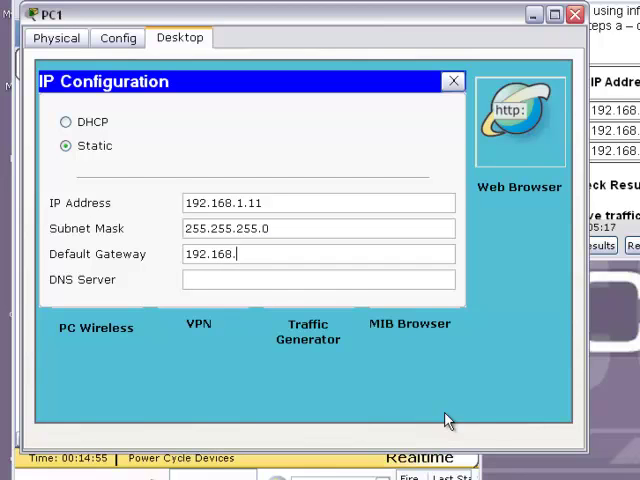
{"action": "type", "text": "1.1"}
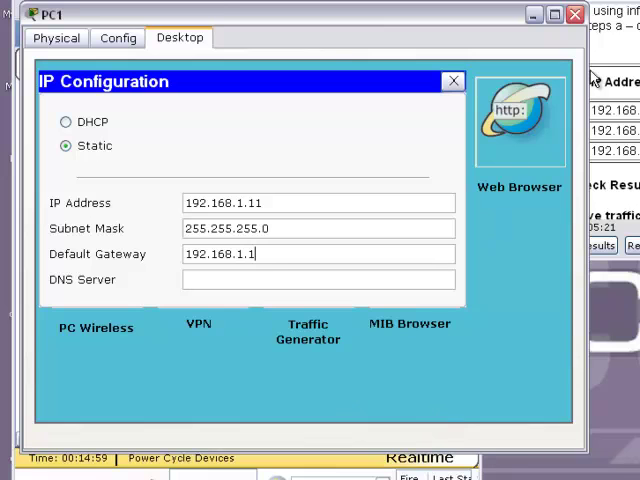
{"action": "left_click", "coordinate": [575, 15]}
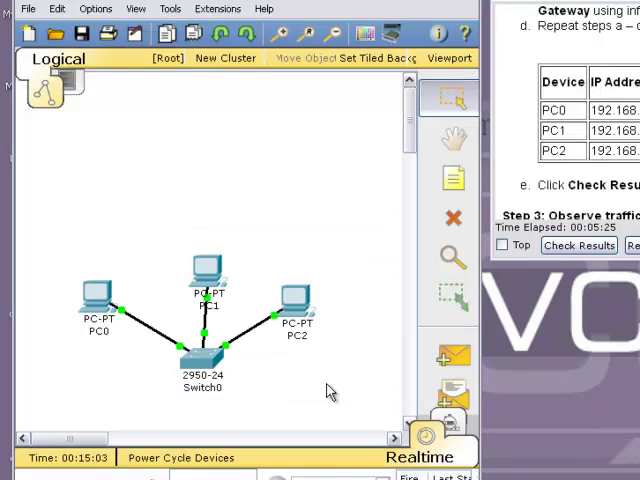
Give PC2 static IP 192.168.1.12, mask 255.255.255.0 and gateway 192.168.1.1
{"action": "left_click", "coordinate": [297, 305]}
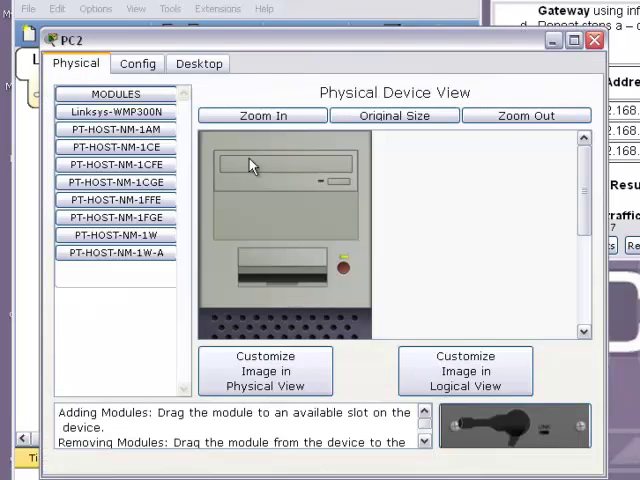
{"action": "left_click", "coordinate": [199, 63]}
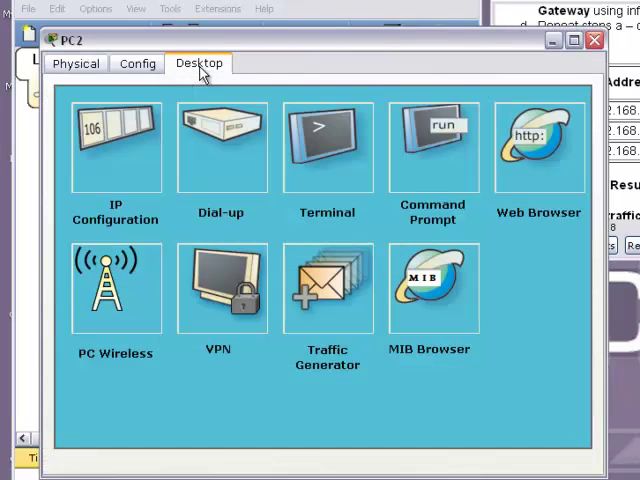
{"action": "left_click", "coordinate": [120, 173]}
{"action": "left_click", "coordinate": [212, 230]}
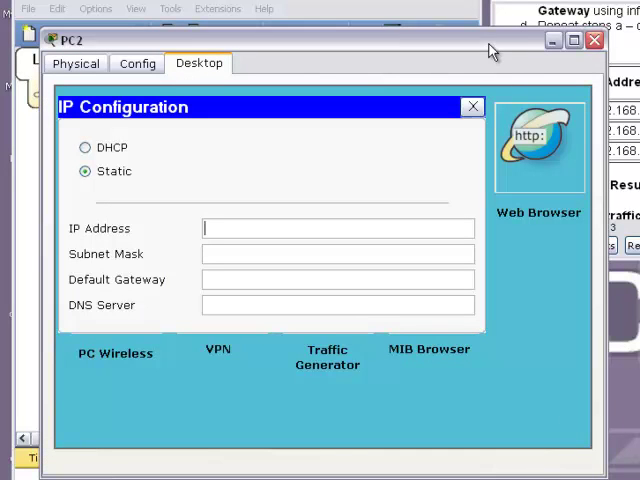
{"action": "mouse_move", "coordinate": [490, 46]}
{"action": "left_mouse_down"}
{"action": "mouse_move", "coordinate": [452, 50]}
{"action": "mouse_move", "coordinate": [462, 50]}
{"action": "left_mouse_up"}
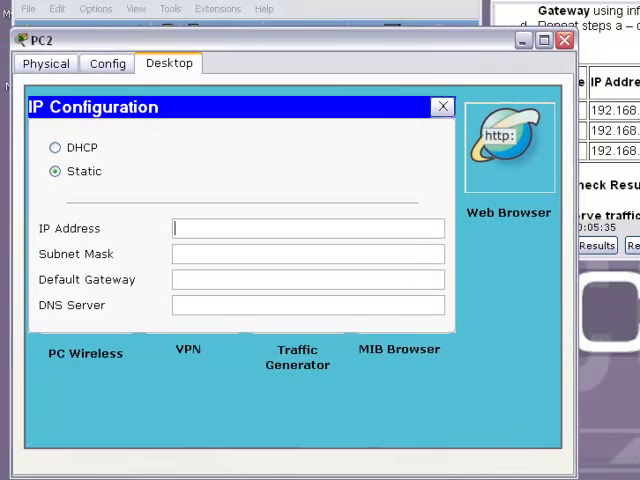
{"action": "type", "text": "192.1"}
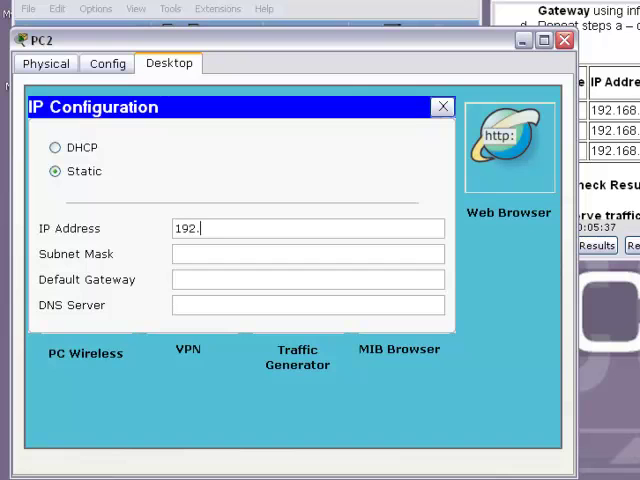
{"action": "type", "text": "68."}
{"action": "type", "text": "1.1"}
{"action": "type", "text": "2"}
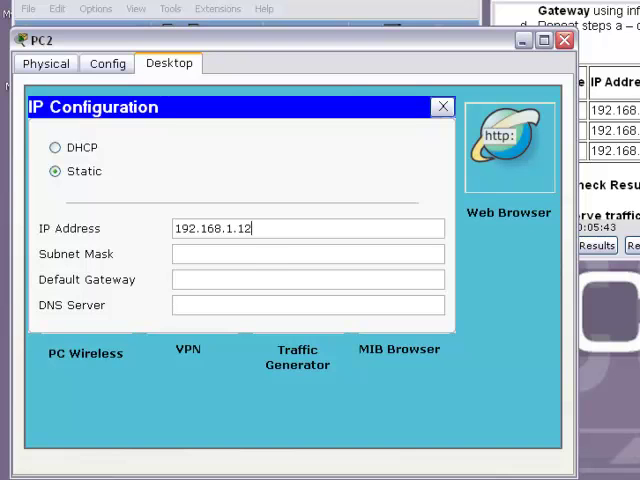
{"action": "key", "text": "Tab"}
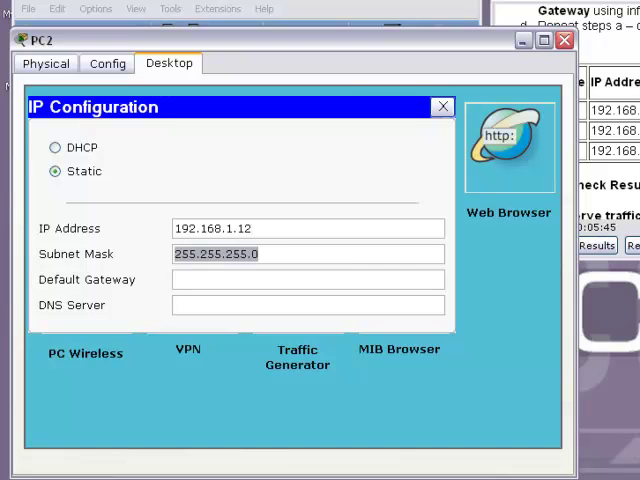
{"action": "key", "text": "Tab"}
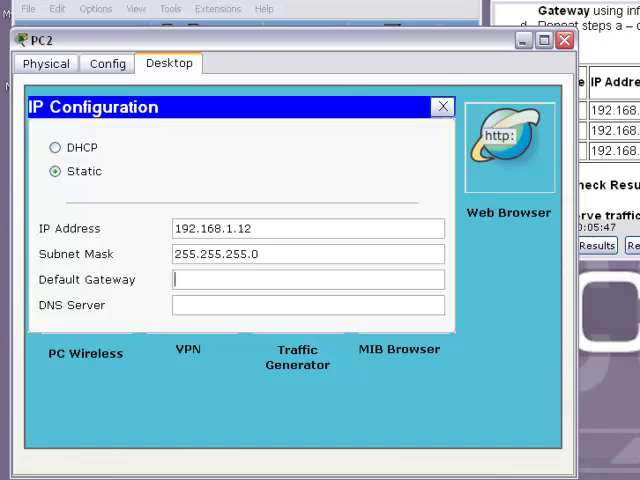
{"action": "type", "text": "19"}
{"action": "type", "text": "2.168"}
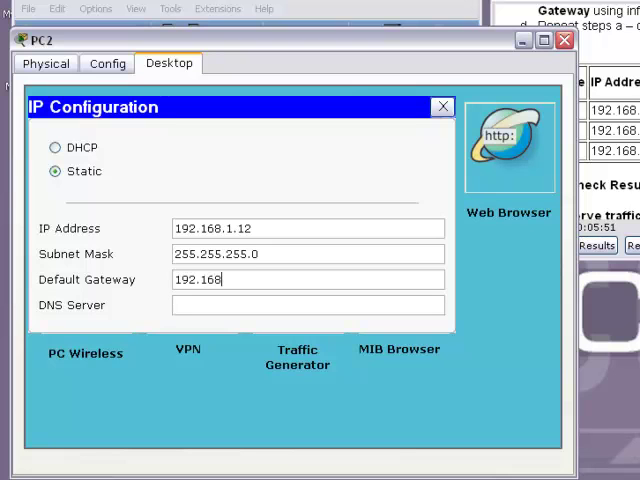
{"action": "type", "text": ".1.1"}
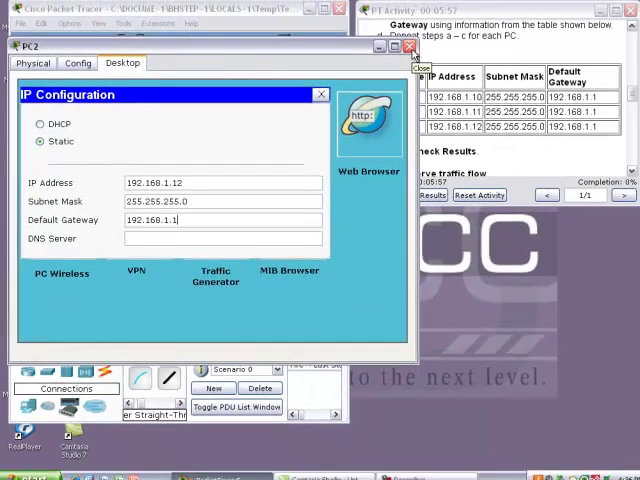
Close PC2's window, read Step 3, and switch the workspace to Simulation mode
{"action": "left_click", "coordinate": [411, 50]}
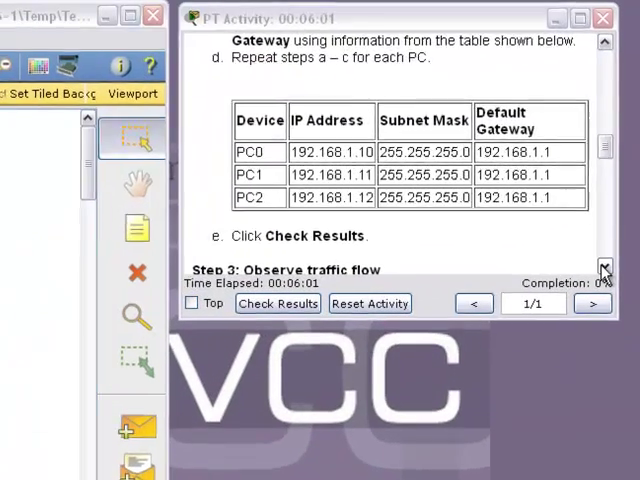
{"action": "left_click", "coordinate": [604, 270]}
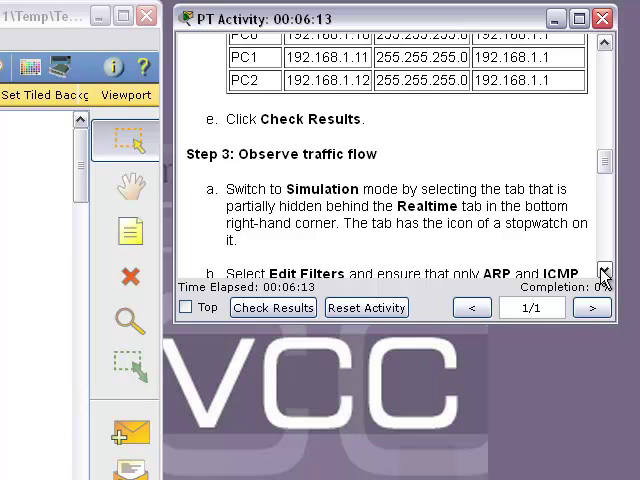
{"action": "left_click", "coordinate": [604, 272]}
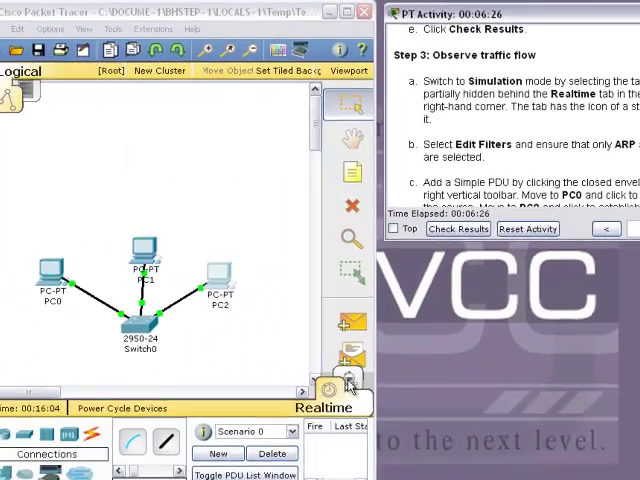
{"action": "left_click", "coordinate": [367, 373]}
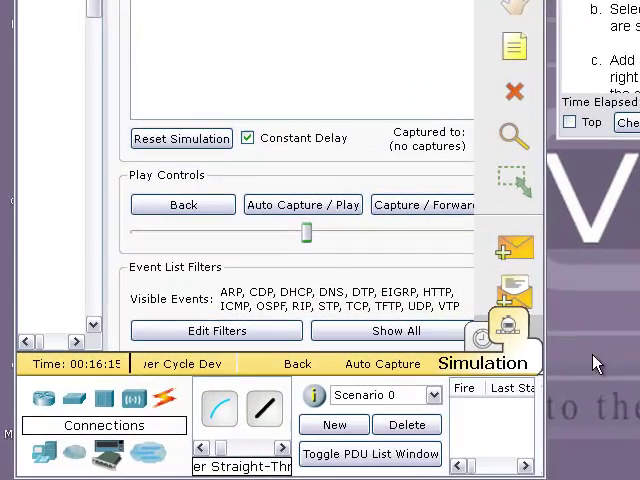
Filter the event list to ARP and ICMP only and close the filter dialogs
{"action": "left_click", "coordinate": [225, 331]}
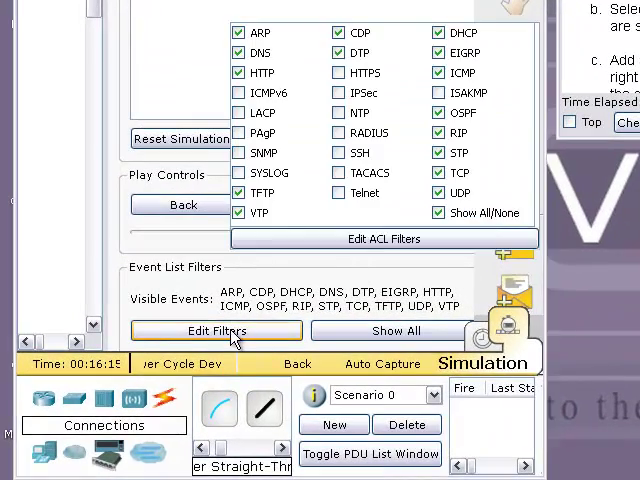
{"action": "left_click", "coordinate": [440, 214]}
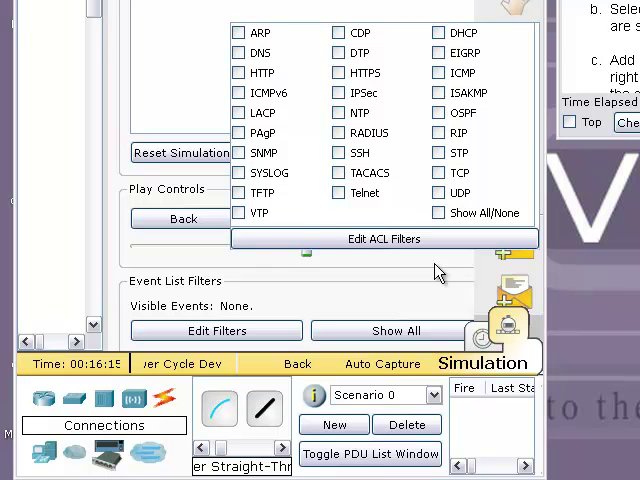
{"action": "left_click", "coordinate": [239, 33]}
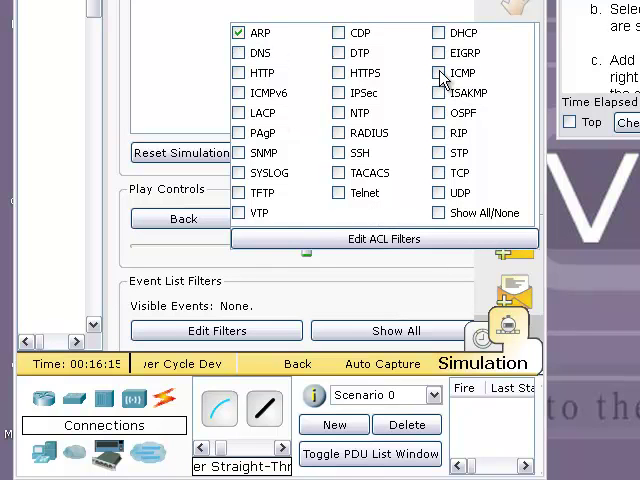
{"action": "left_click", "coordinate": [440, 74]}
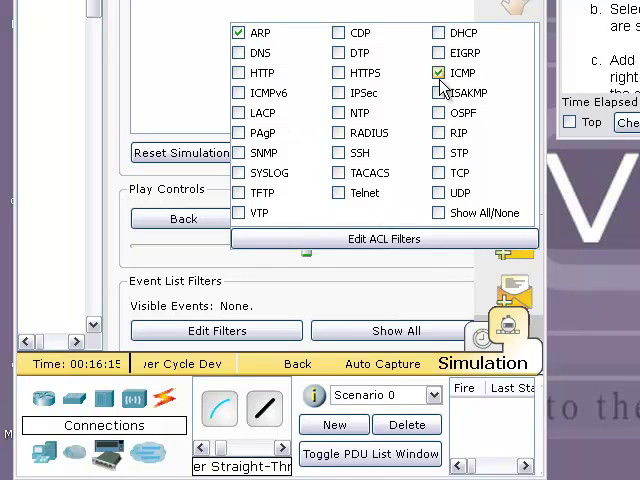
{"action": "left_click", "coordinate": [438, 213]}
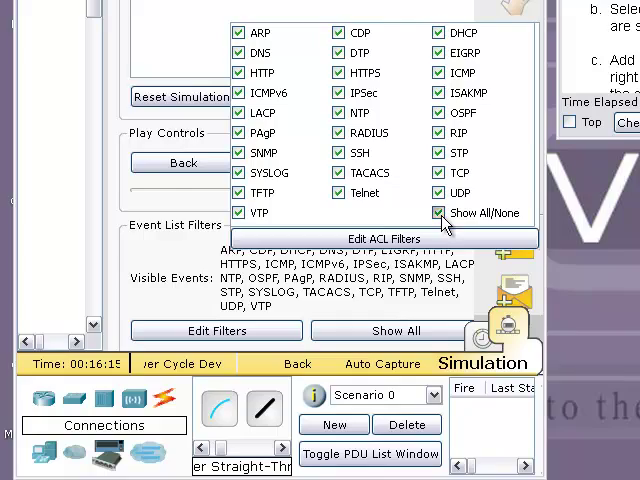
{"action": "left_click", "coordinate": [438, 213]}
{"action": "left_click", "coordinate": [438, 73]}
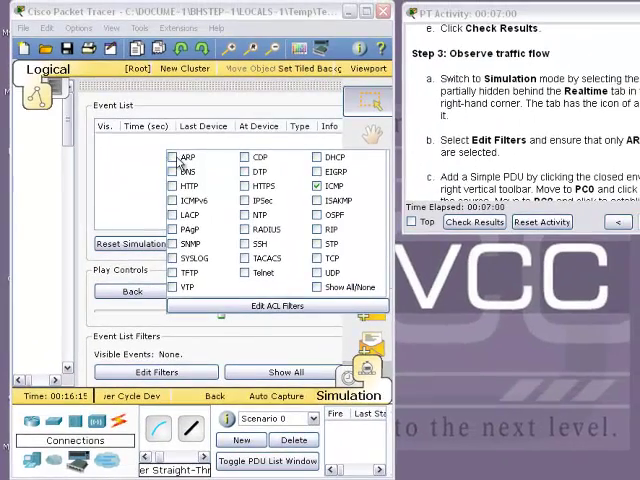
{"action": "left_click", "coordinate": [172, 157]}
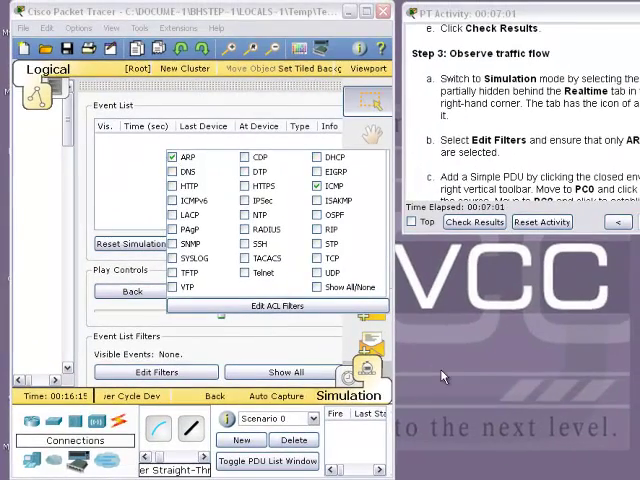
{"action": "left_click", "coordinate": [277, 306]}
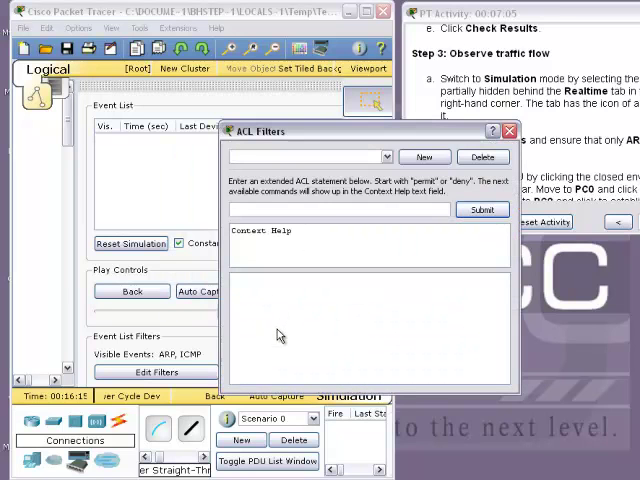
{"action": "left_click", "coordinate": [509, 131]}
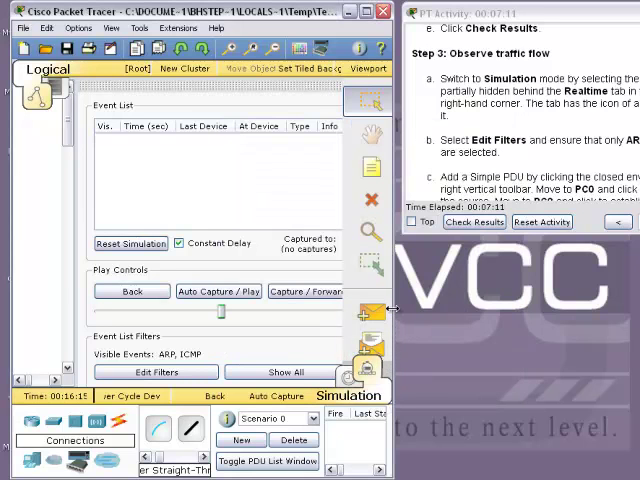
Add a simple PDU with PC0 as source and PC2 as destination
{"action": "mouse_move", "coordinate": [393, 308]}
{"action": "left_mouse_down"}
{"action": "mouse_move", "coordinate": [625, 320]}
{"action": "mouse_move", "coordinate": [572, 318]}
{"action": "left_mouse_up"}
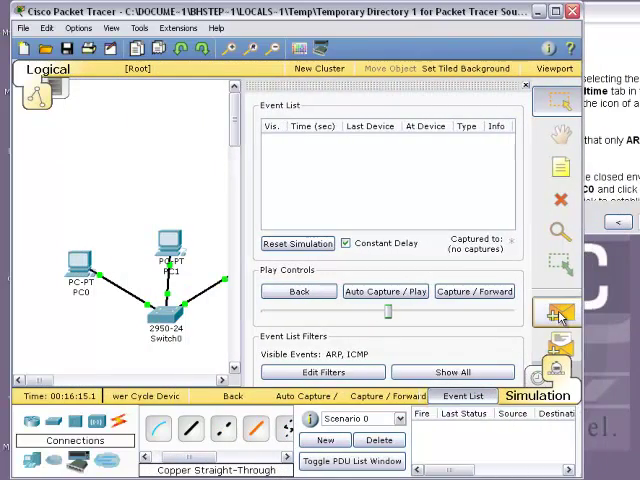
{"action": "left_click", "coordinate": [560, 315]}
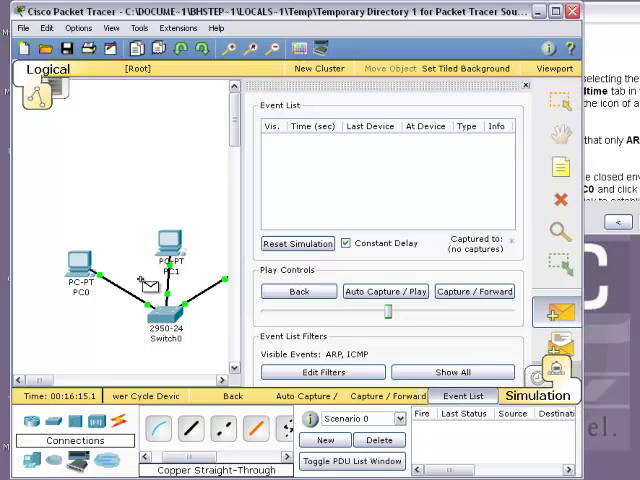
{"action": "left_click", "coordinate": [78, 262]}
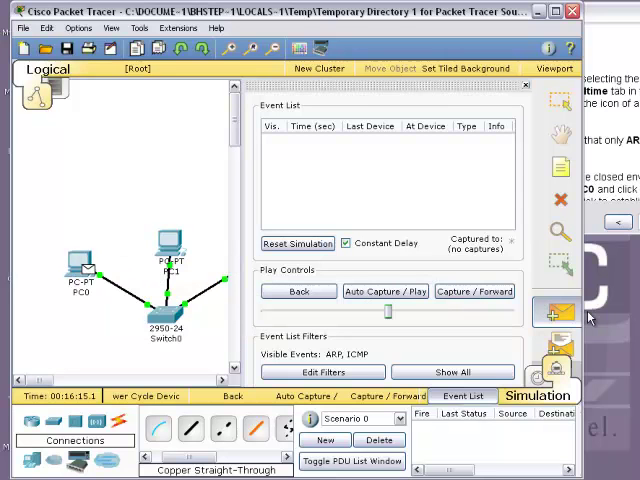
{"action": "mouse_move", "coordinate": [583, 330]}
{"action": "left_mouse_down"}
{"action": "mouse_move", "coordinate": [636, 322]}
{"action": "mouse_move", "coordinate": [605, 320]}
{"action": "left_mouse_up"}
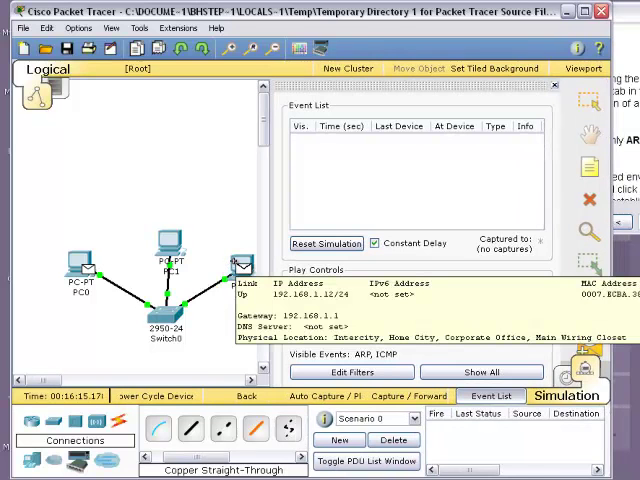
{"action": "left_click", "coordinate": [240, 266]}
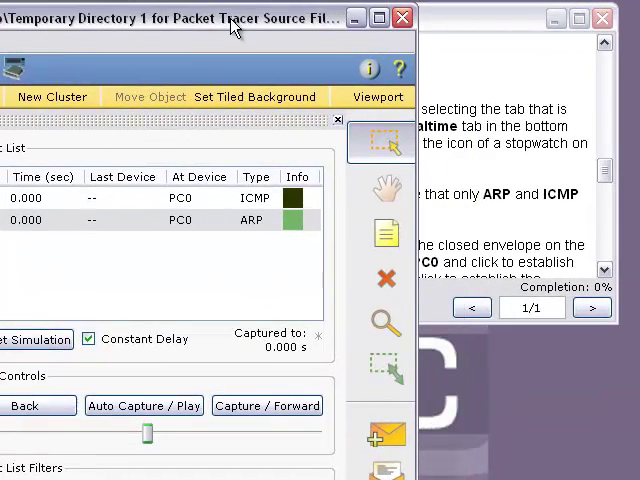
{"action": "left_click_drag", "start_coordinate": [232, 25], "coordinate": [10, 25]}
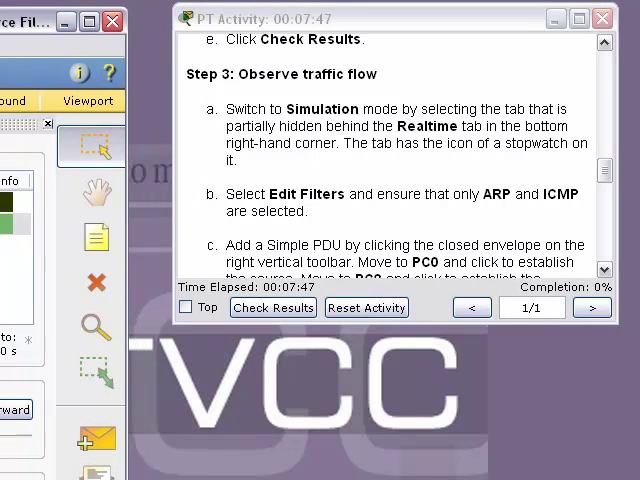
{"action": "left_click", "coordinate": [604, 270]}
{"action": "left_click", "coordinate": [604, 275]}
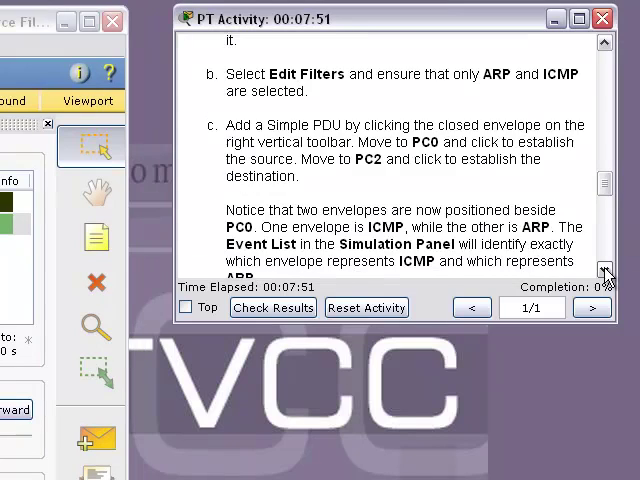
{"action": "left_click", "coordinate": [604, 275]}
{"action": "left_click", "coordinate": [604, 272]}
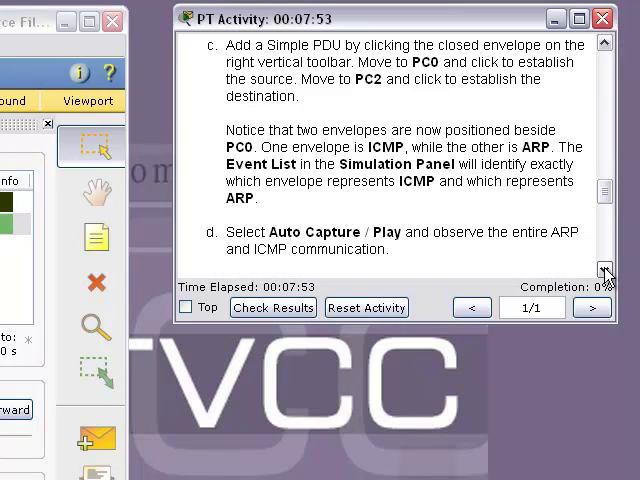
{"action": "left_click_drag", "start_coordinate": [100, 20], "coordinate": [420, 12]}
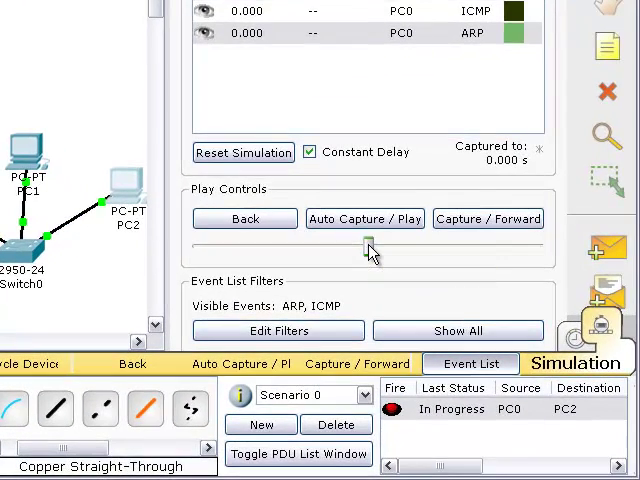
Adjust the play speed slider to a faster setting and reposition the simulation window
{"action": "left_click_drag", "start_coordinate": [370, 246], "coordinate": [288, 246]}
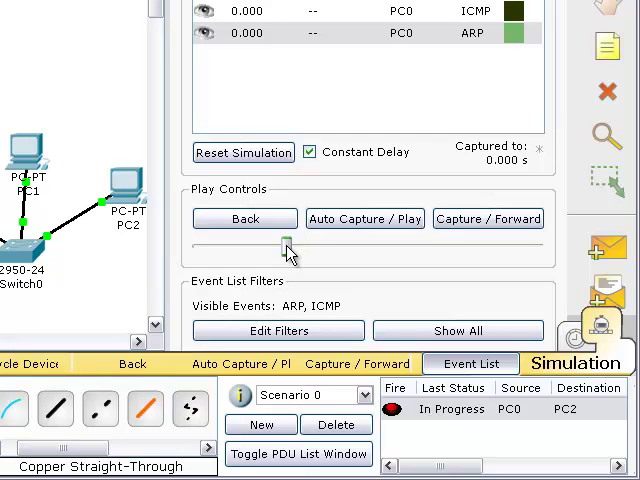
{"action": "left_click_drag", "start_coordinate": [288, 246], "coordinate": [460, 252]}
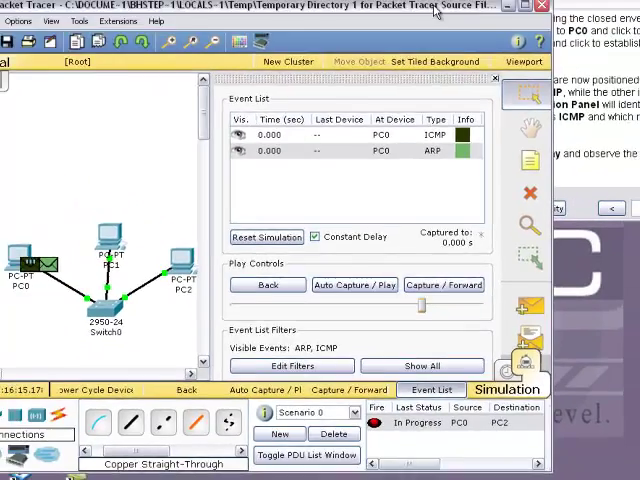
{"action": "left_click_drag", "start_coordinate": [436, 12], "coordinate": [298, 26]}
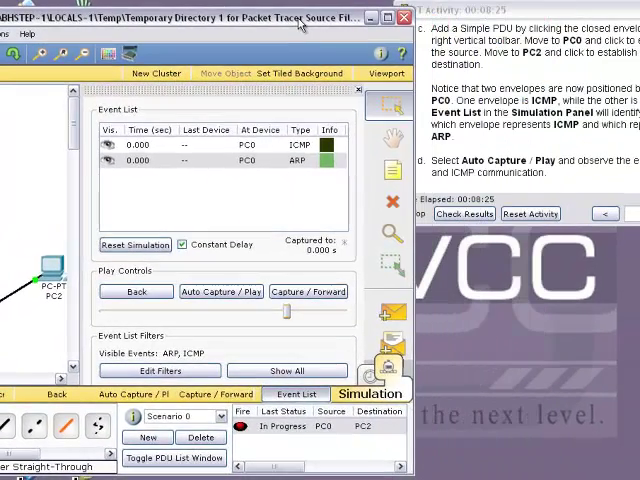
{"action": "left_click_drag", "start_coordinate": [300, 22], "coordinate": [327, 30]}
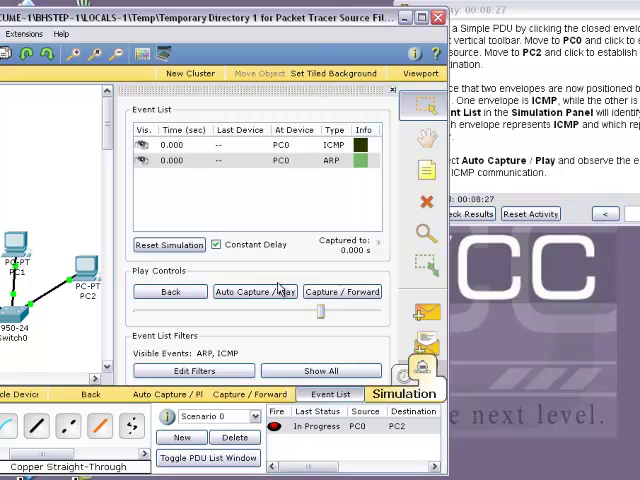
Run Auto Capture / Play until the PC0-to-PC2 PDU reports Successful
{"action": "left_click", "coordinate": [263, 293]}
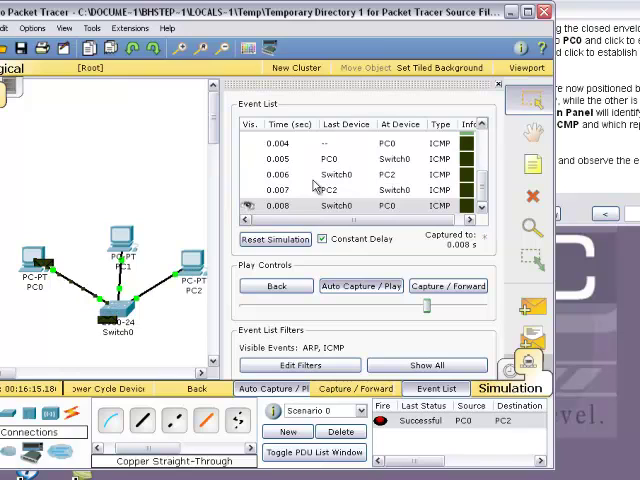
{"action": "left_click_drag", "start_coordinate": [417, 20], "coordinate": [283, 28]}
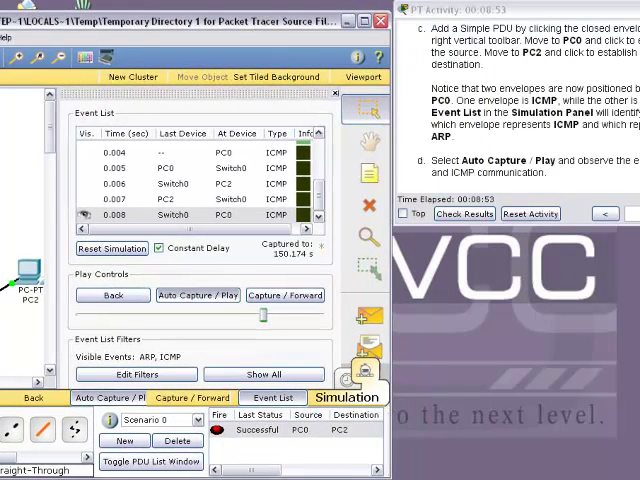
{"action": "scroll", "coordinate": [530, 110], "scroll_direction": "down", "scroll_amount": 2}
{"action": "scroll", "coordinate": [530, 110], "scroll_direction": "down", "scroll_amount": 2}
{"action": "scroll", "coordinate": [530, 110], "scroll_direction": "down", "scroll_amount": 2}
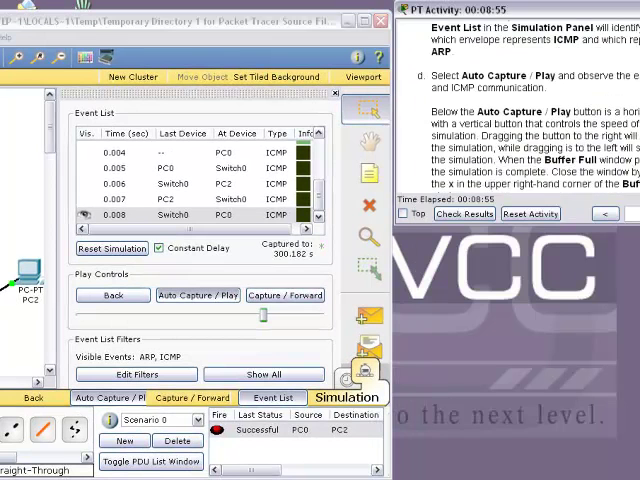
{"action": "scroll", "coordinate": [530, 110], "scroll_direction": "down", "scroll_amount": 2}
{"action": "scroll", "coordinate": [530, 110], "scroll_direction": "down", "scroll_amount": 2}
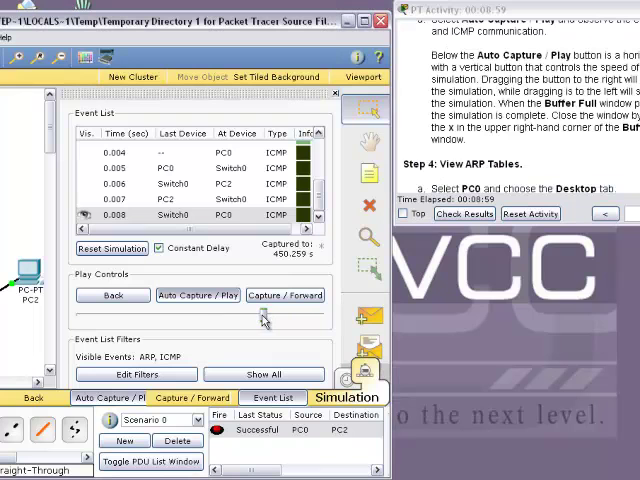
Slow the play speed, scroll the PT Activity instructions to Step 4, and bring the workspace back into view
{"action": "left_click_drag", "start_coordinate": [264, 317], "coordinate": [205, 317]}
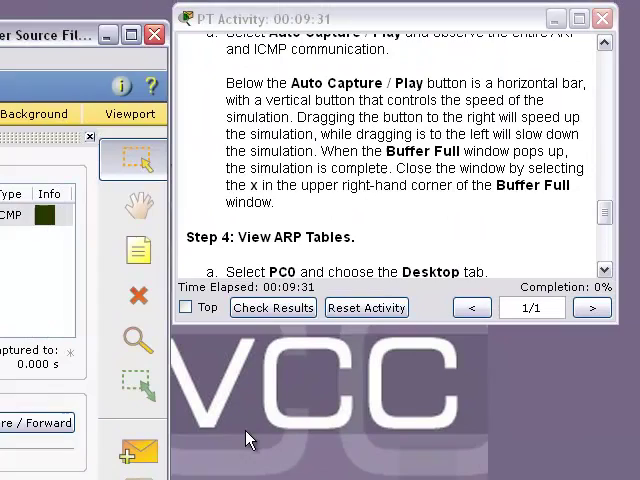
{"action": "left_click", "coordinate": [605, 269]}
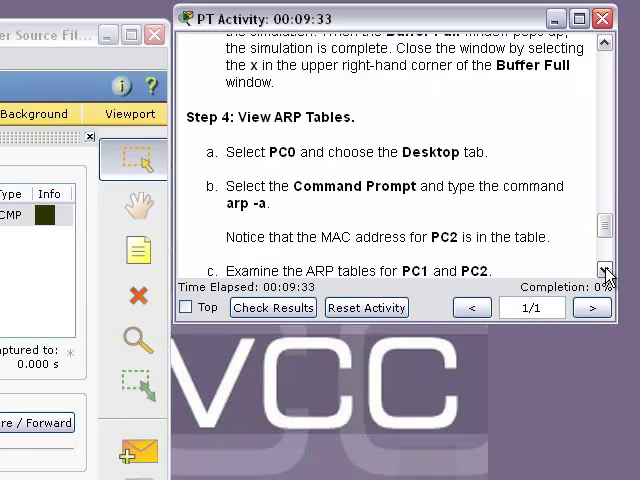
{"action": "left_click", "coordinate": [605, 269]}
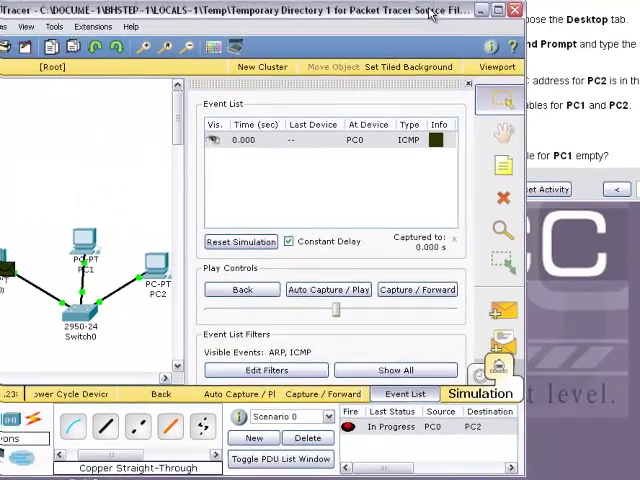
{"action": "left_click_drag", "start_coordinate": [430, 12], "coordinate": [518, 14]}
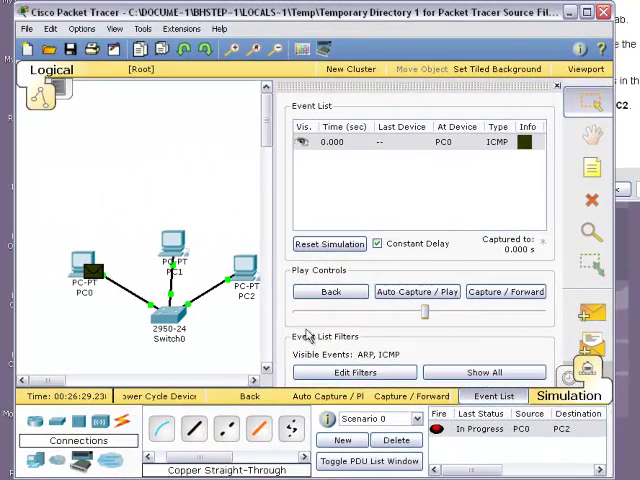
Run arp -a in PC0's Command Prompt, showing a dynamic entry for 192.168.1.12, then close PC0
{"action": "left_click", "coordinate": [88, 268]}
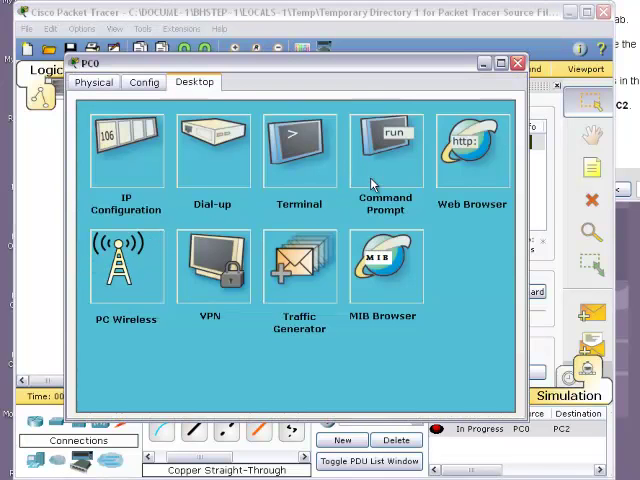
{"action": "left_click", "coordinate": [375, 170]}
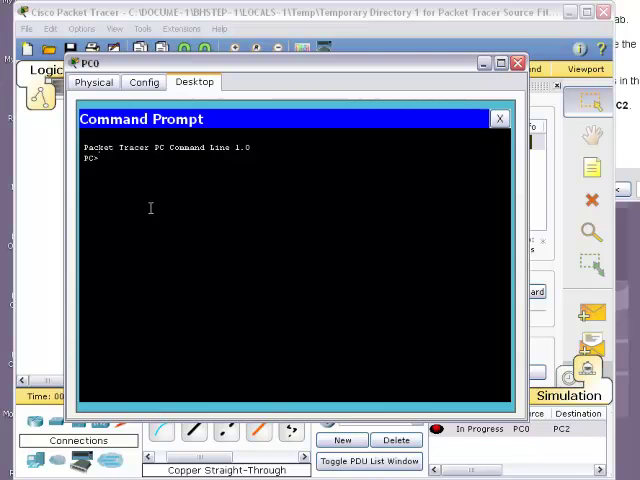
{"action": "type", "text": "arp -a"}
{"action": "key", "text": "Return"}
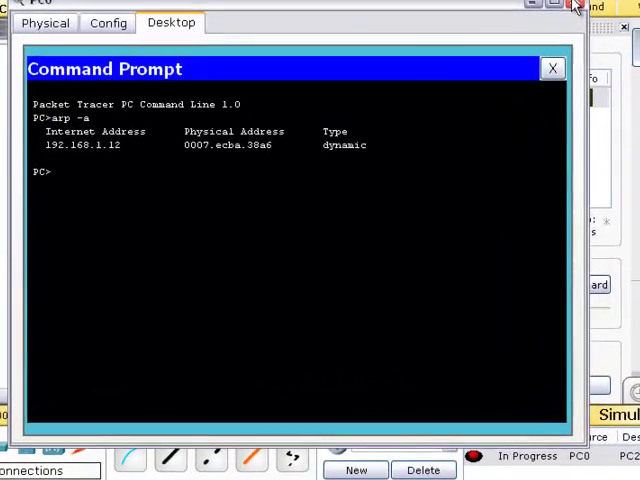
{"action": "left_click", "coordinate": [575, 6]}
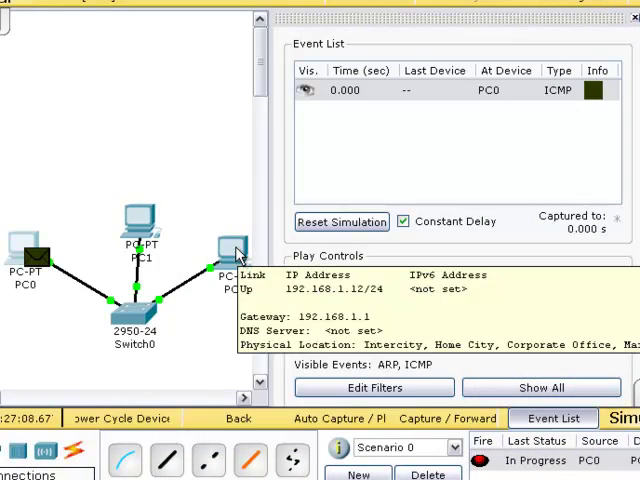
Run arp -a in PC2's Command Prompt, showing a dynamic entry for 192.168.1.10, then close PC2
{"action": "left_click", "coordinate": [235, 255]}
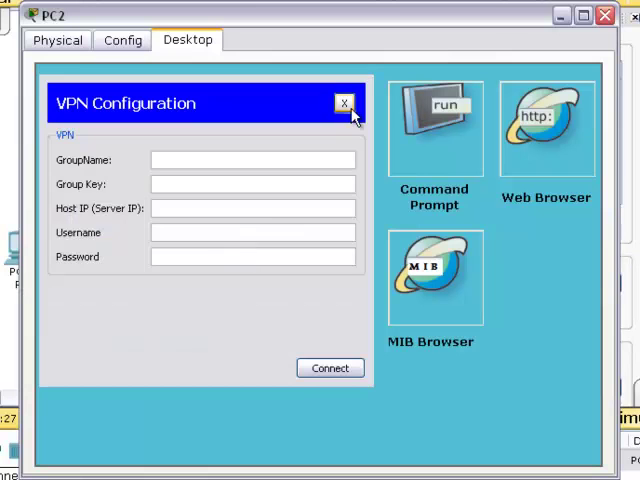
{"action": "left_click", "coordinate": [344, 103]}
{"action": "left_click", "coordinate": [434, 145]}
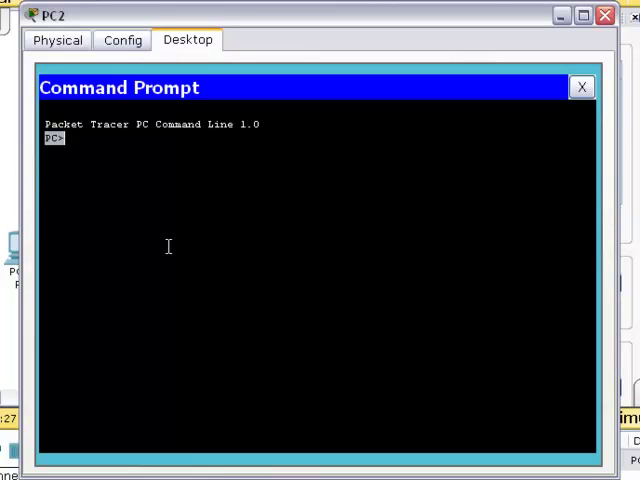
{"action": "type", "text": "arp -a"}
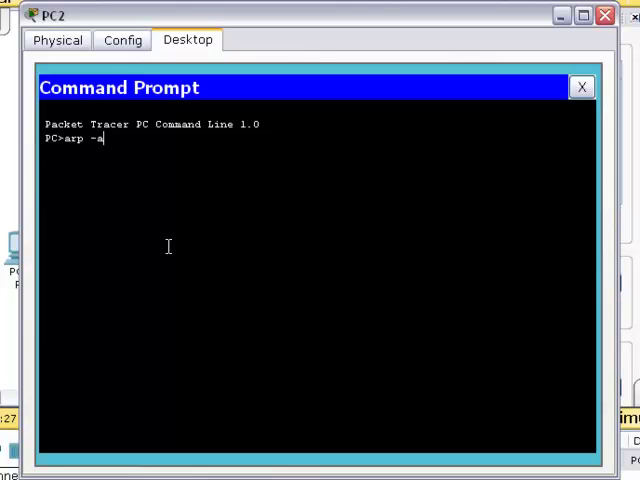
{"action": "key", "text": "Return"}
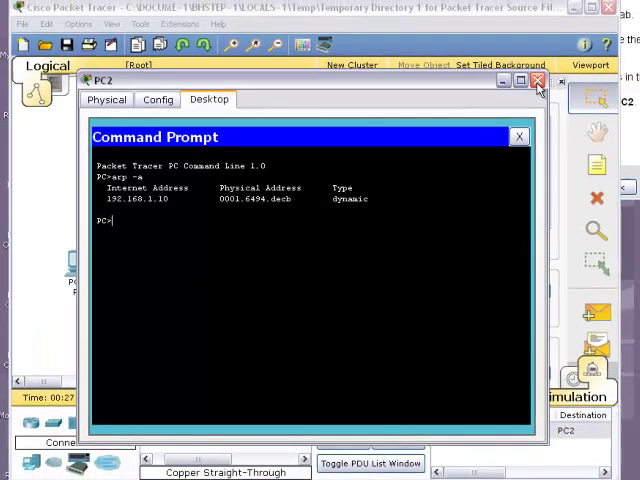
{"action": "left_click", "coordinate": [605, 15]}
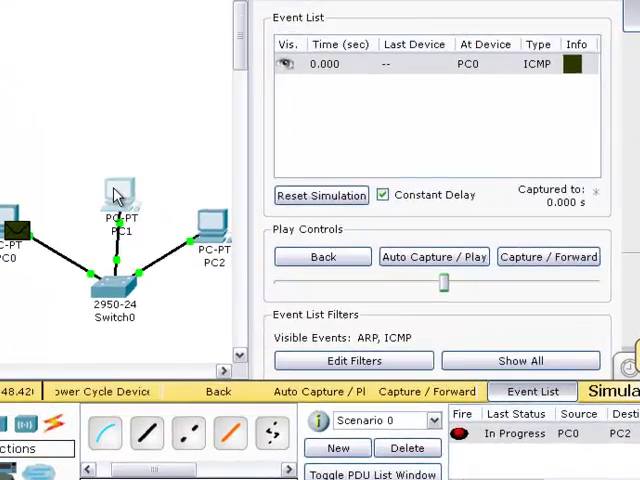
Run arp -a in PC1's Command Prompt, showing an empty ARP table, then close PC1
{"action": "left_click", "coordinate": [117, 195]}
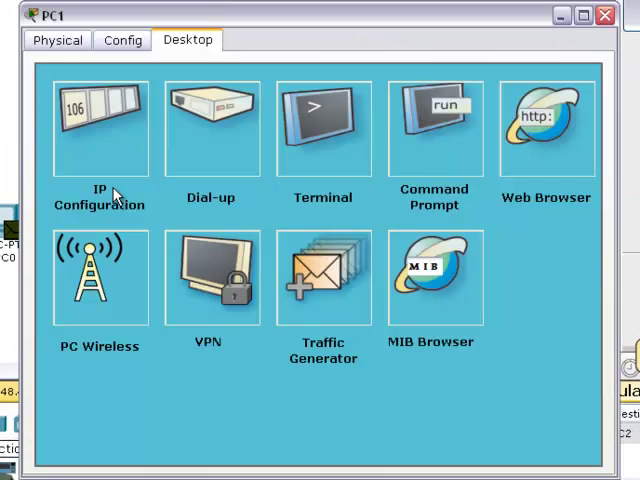
{"action": "left_click", "coordinate": [416, 142]}
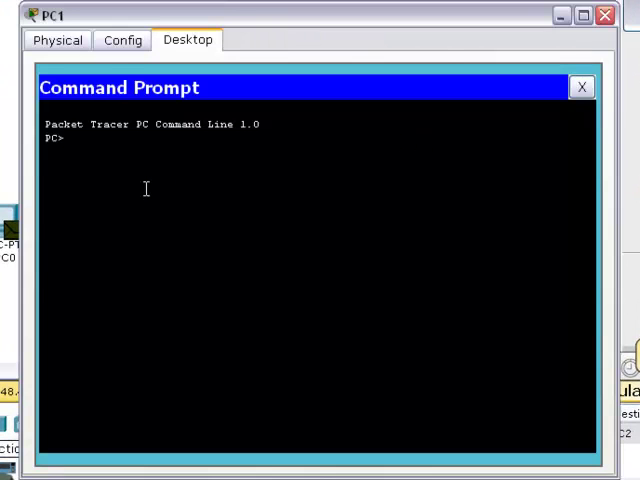
{"action": "type", "text": "arp -a"}
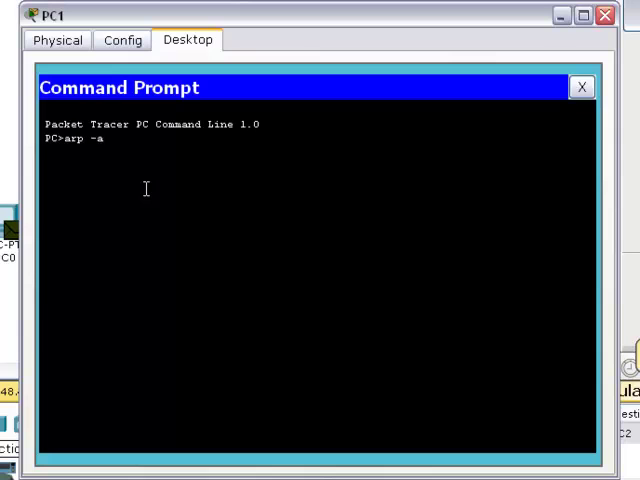
{"action": "key", "text": "Return"}
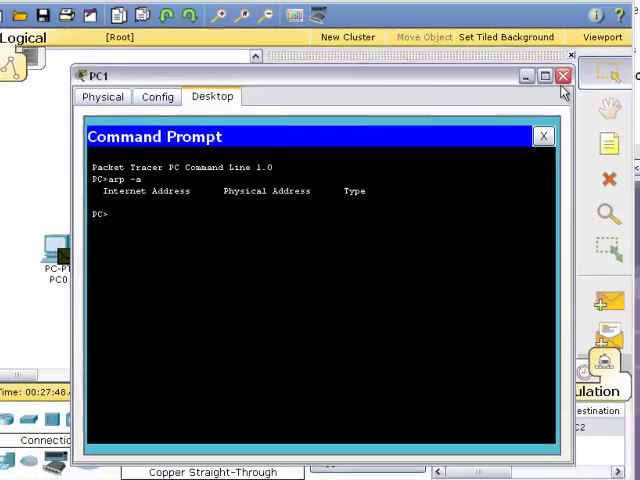
{"action": "left_click", "coordinate": [561, 74]}
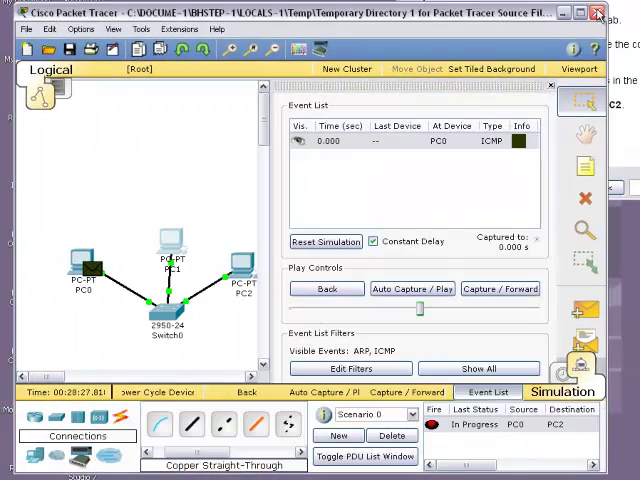
Scroll the PT Activity instructions to the Reflection questions, then restore the workspace window position
{"action": "left_click_drag", "start_coordinate": [464, 12], "coordinate": [155, 38]}
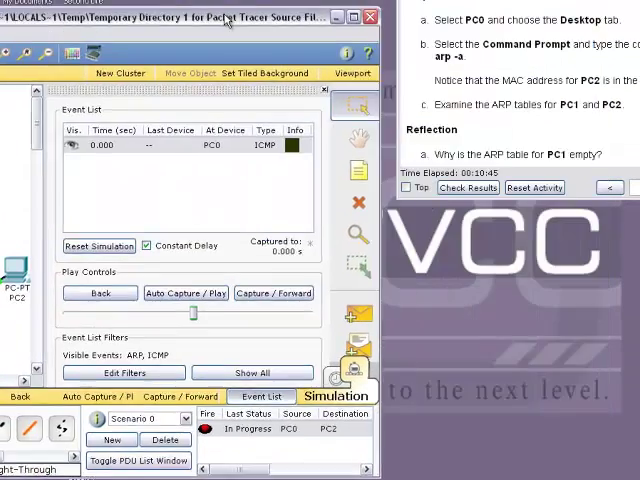
{"action": "left_click", "coordinate": [611, 269]}
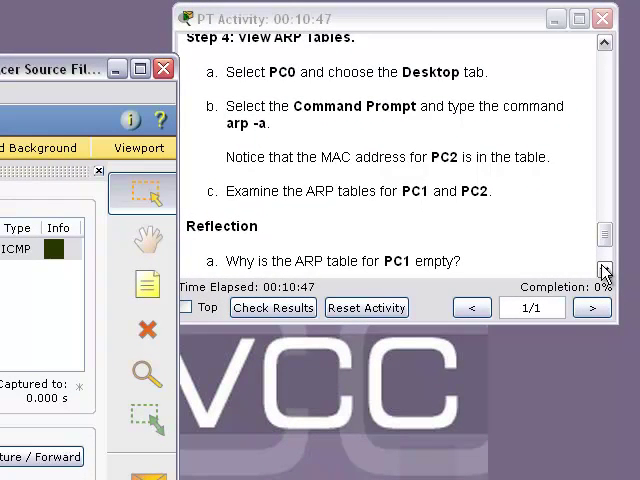
{"action": "left_click", "coordinate": [605, 269]}
{"action": "left_click", "coordinate": [605, 269]}
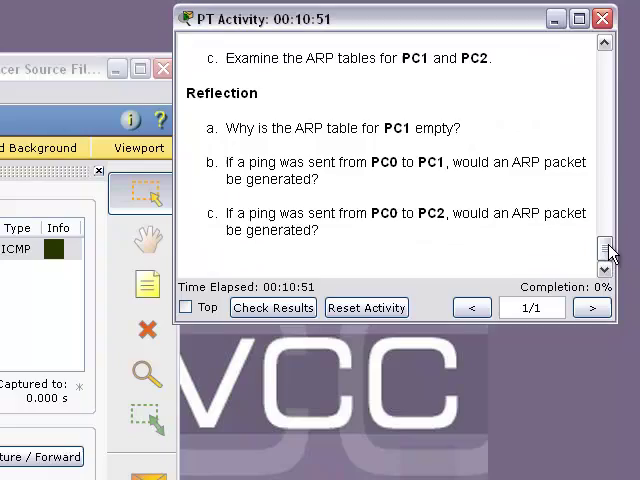
{"action": "mouse_move", "coordinate": [610, 250]}
{"action": "left_mouse_down"}
{"action": "mouse_move", "coordinate": [610, 233]}
{"action": "mouse_move", "coordinate": [610, 260]}
{"action": "left_mouse_up"}
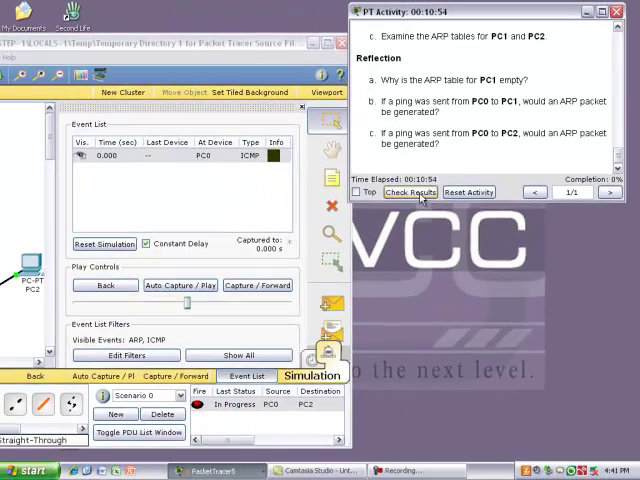
{"action": "left_click", "coordinate": [421, 196]}
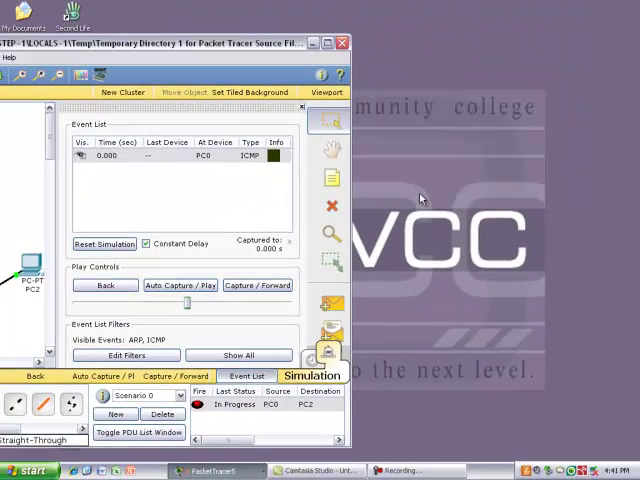
{"action": "mouse_move", "coordinate": [268, 44]}
{"action": "left_mouse_down"}
{"action": "mouse_move", "coordinate": [423, 28]}
{"action": "mouse_move", "coordinate": [477, 30]}
{"action": "left_mouse_up"}
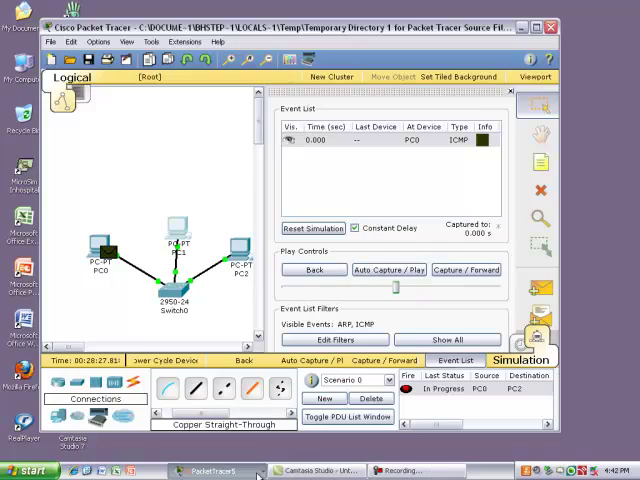
Check Results on the PT Activity, confirming 100% completion, and close the Activity Results window
{"action": "left_click_drag", "start_coordinate": [470, 52], "coordinate": [104, 104]}
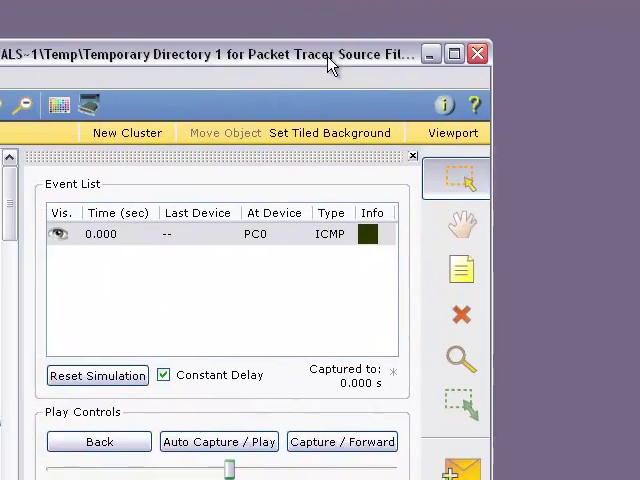
{"action": "left_click_drag", "start_coordinate": [332, 63], "coordinate": [366, 60]}
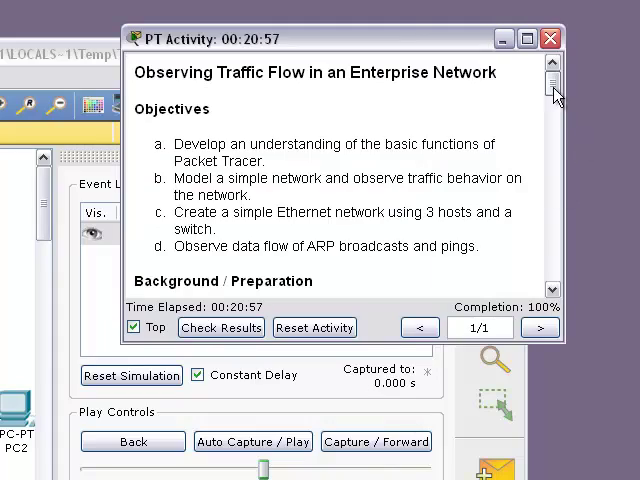
{"action": "left_click_drag", "start_coordinate": [555, 92], "coordinate": [555, 296]}
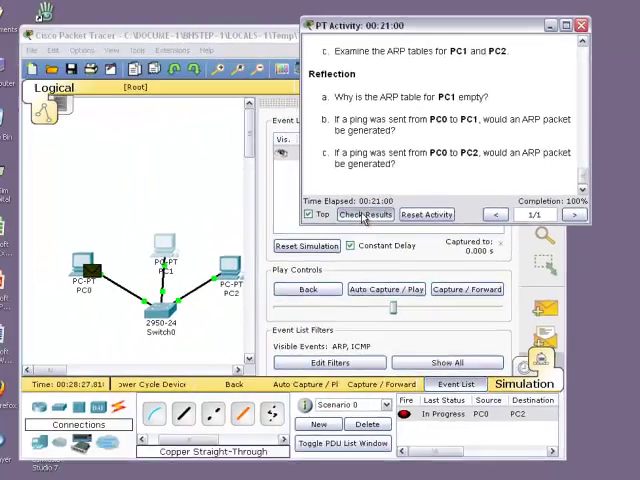
{"action": "left_click", "coordinate": [218, 328]}
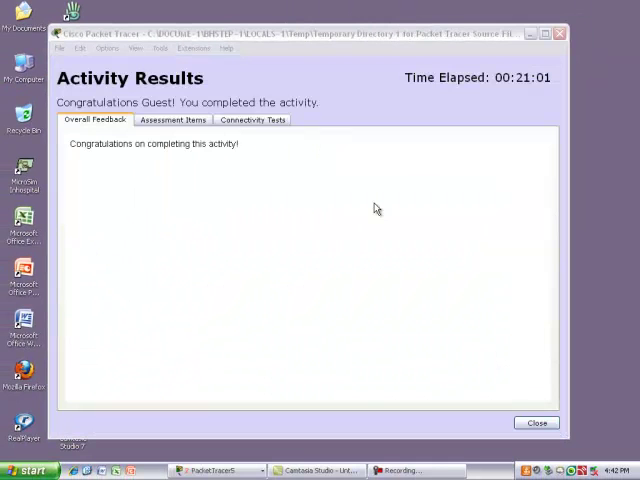
{"action": "left_click", "coordinate": [559, 33]}
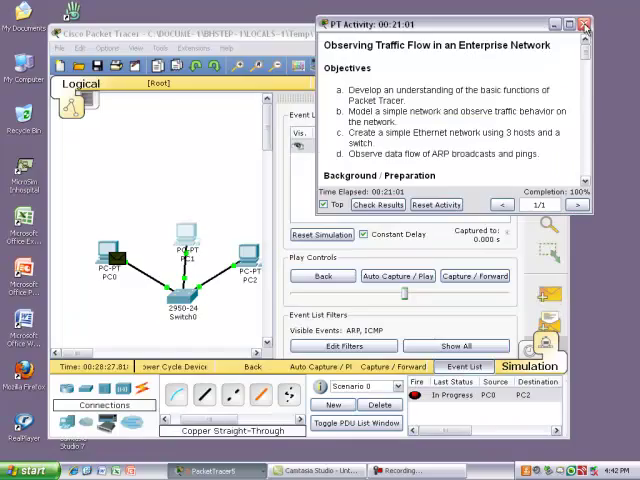